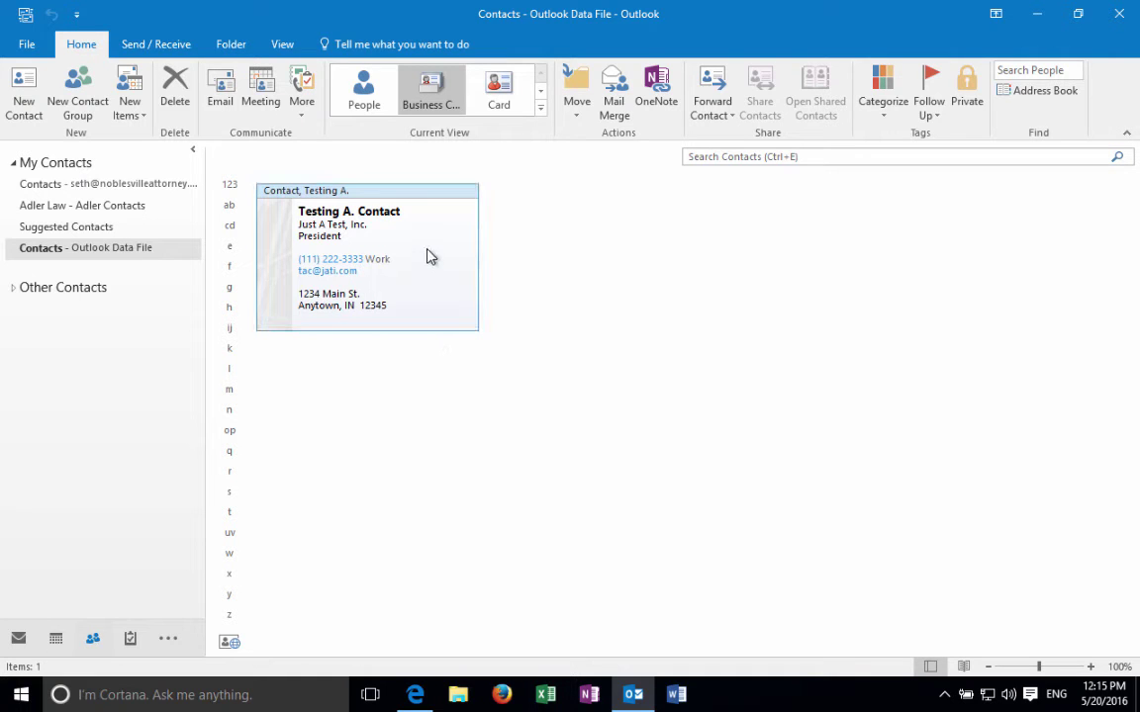
Step: Look at the contacts folder in the People view and return to the Business Card view
click(358, 87)
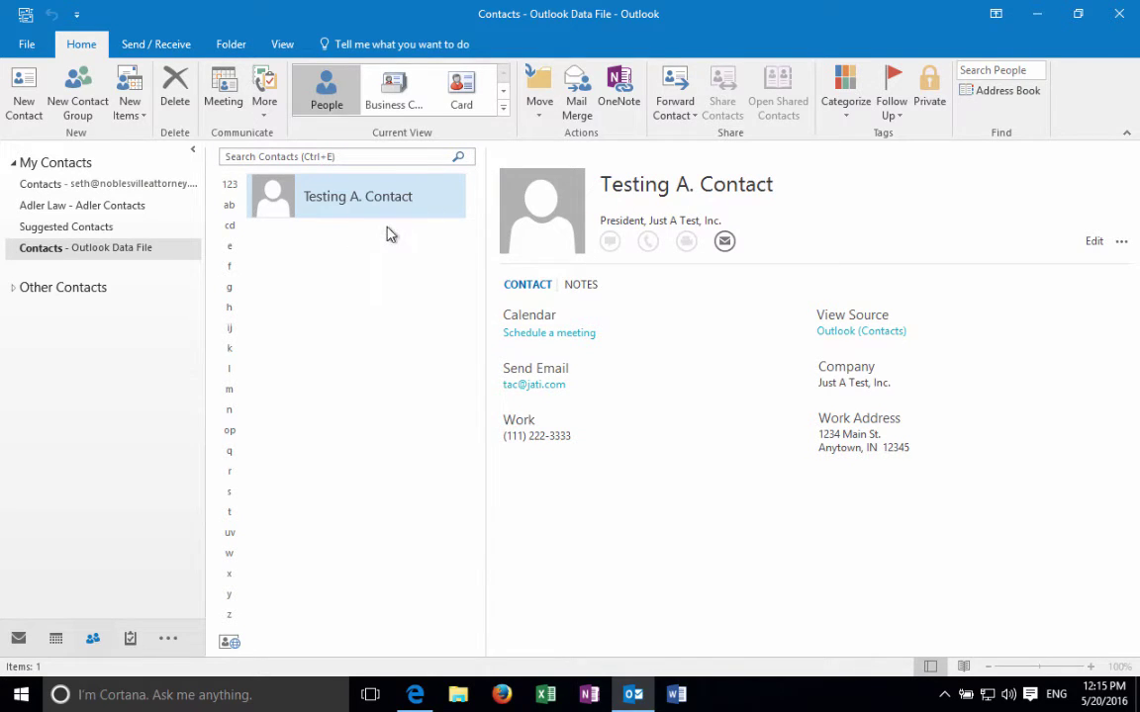
click(387, 105)
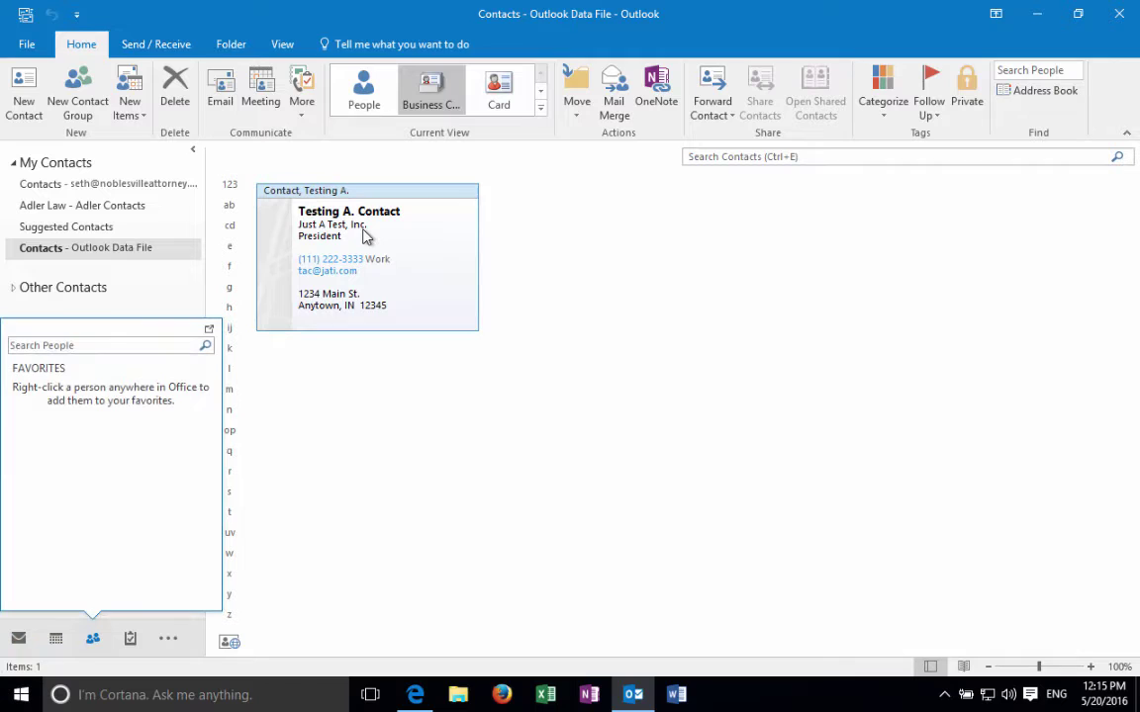
Step: Open the Just A Test, Inc. contact record for editing
double_click(416, 276)
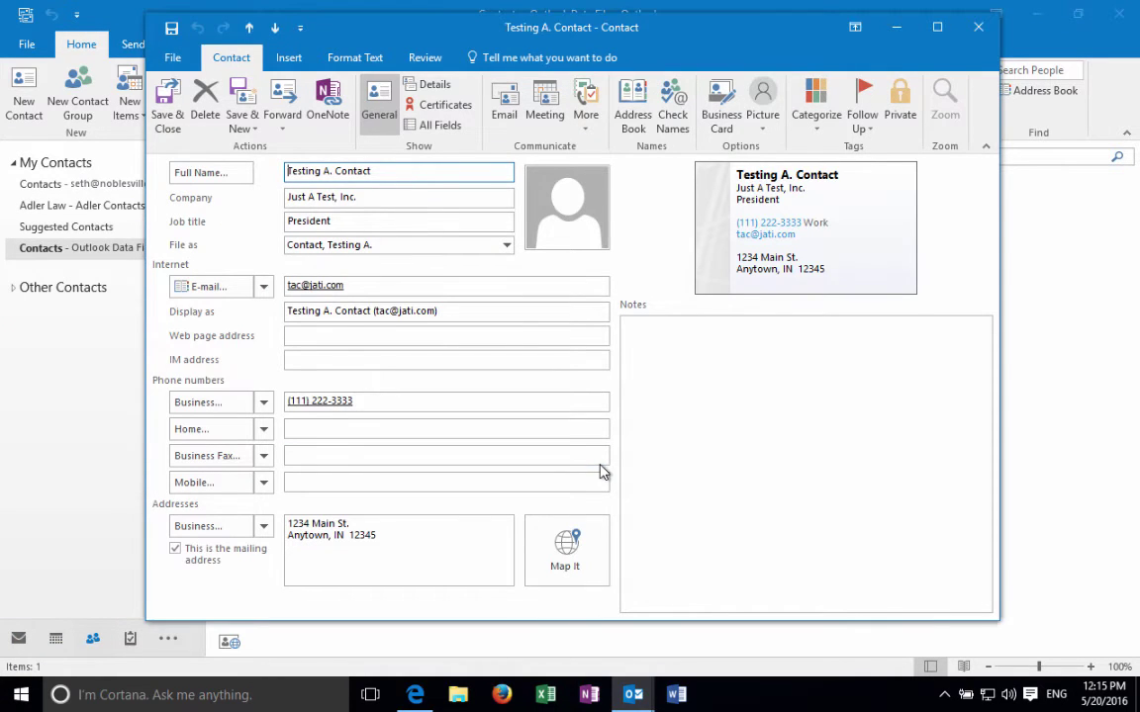
click(421, 361)
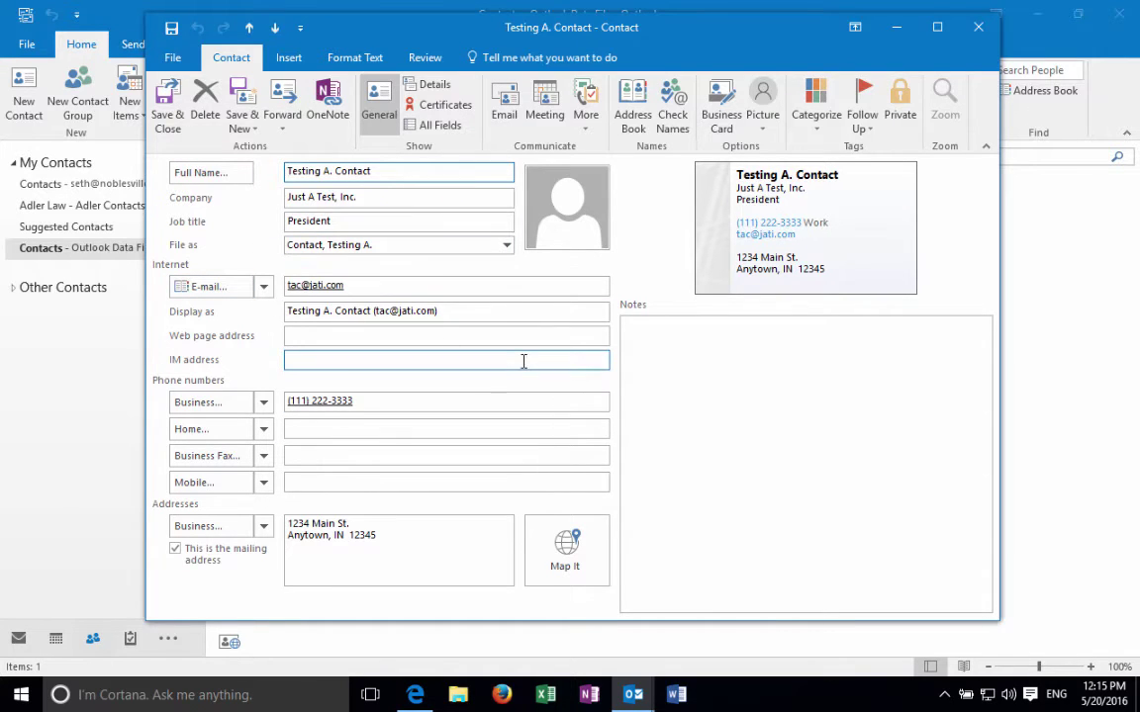
click(641, 367)
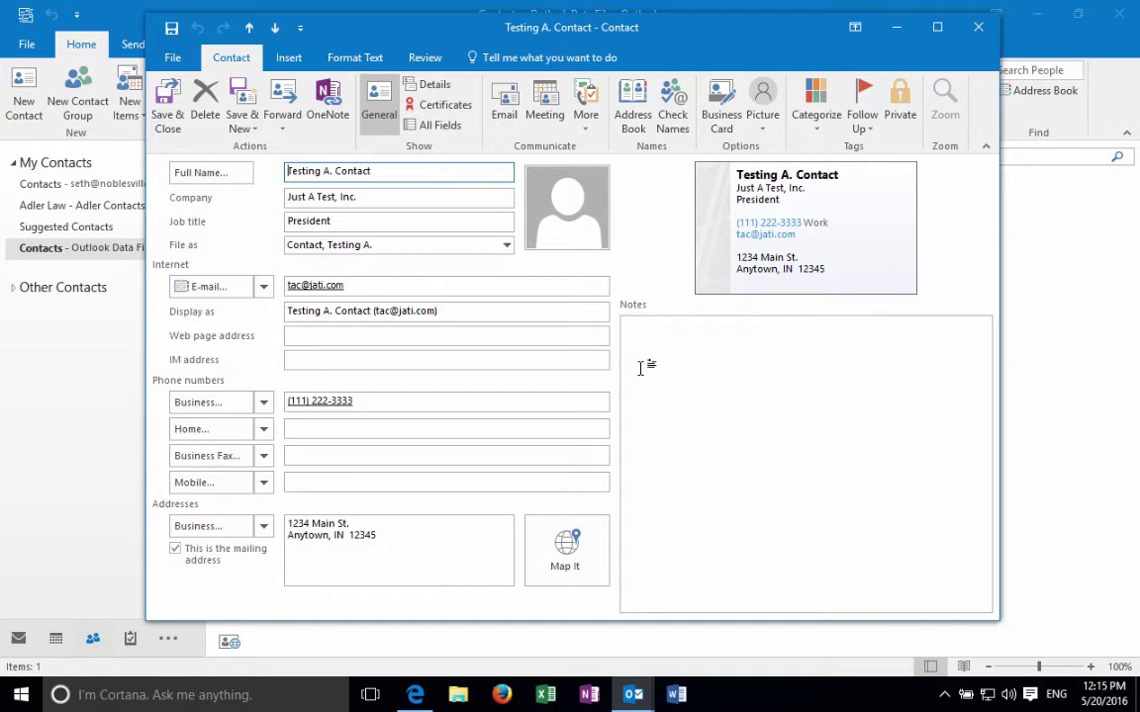
click(302, 482)
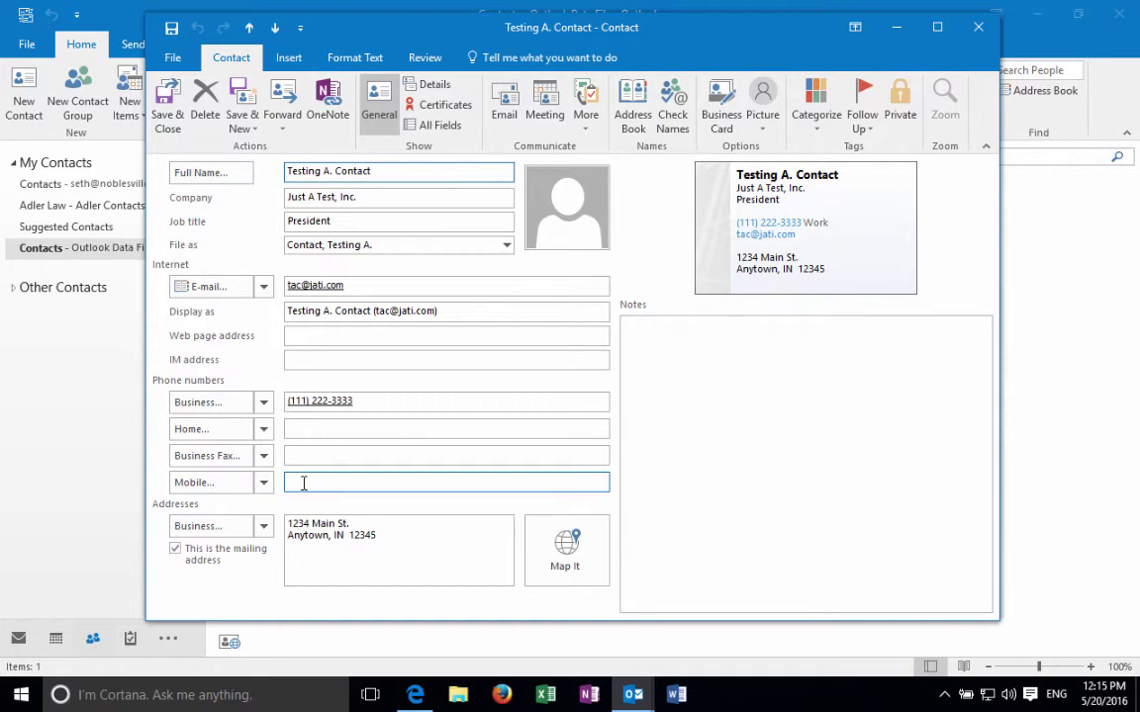
Step: Edit the contact's business card and replace its image with the picture "File Apr 04, 3 55 56 PM"
click(730, 121)
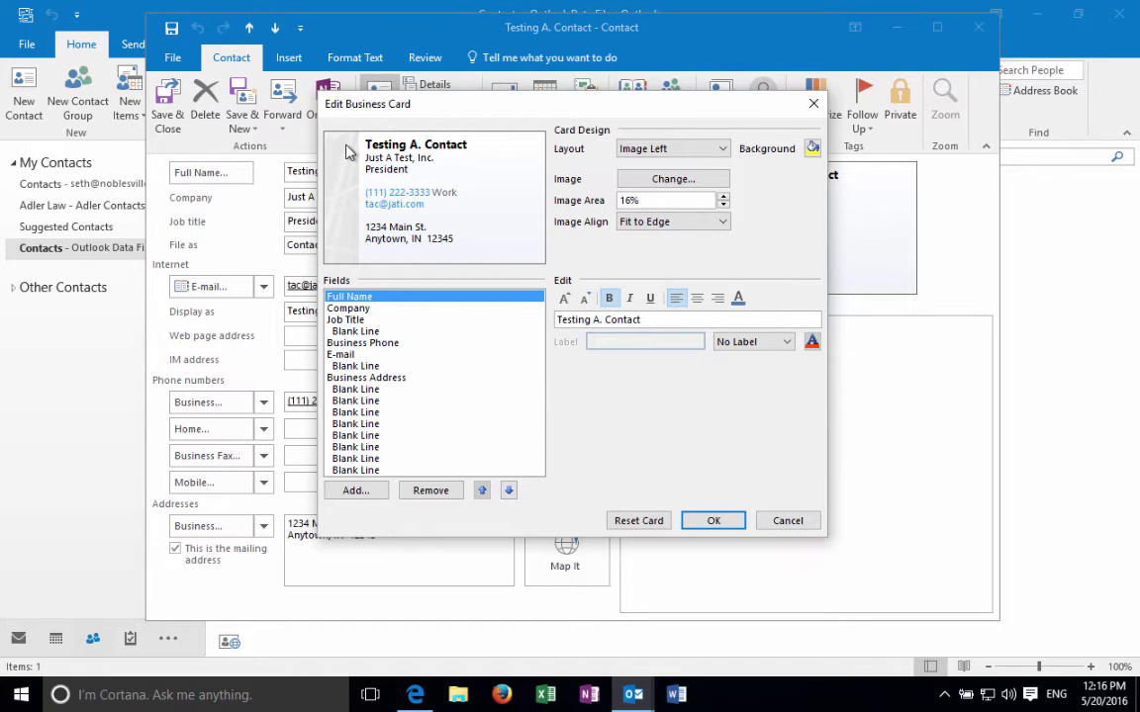
click(716, 184)
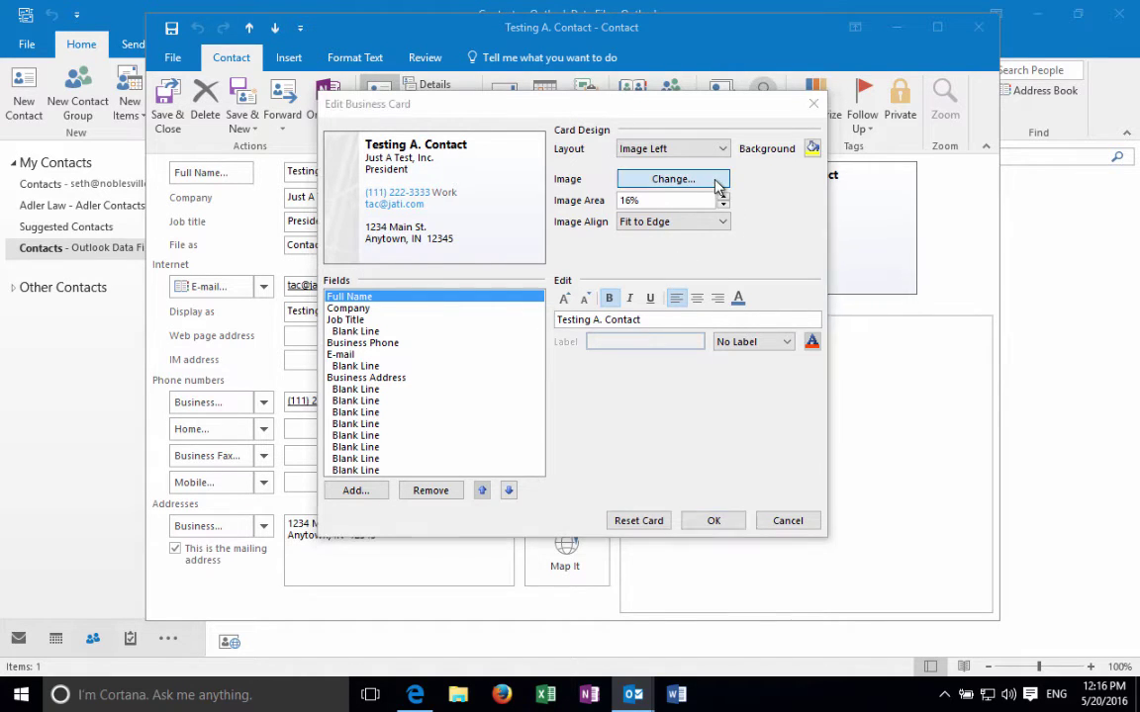
click(585, 243)
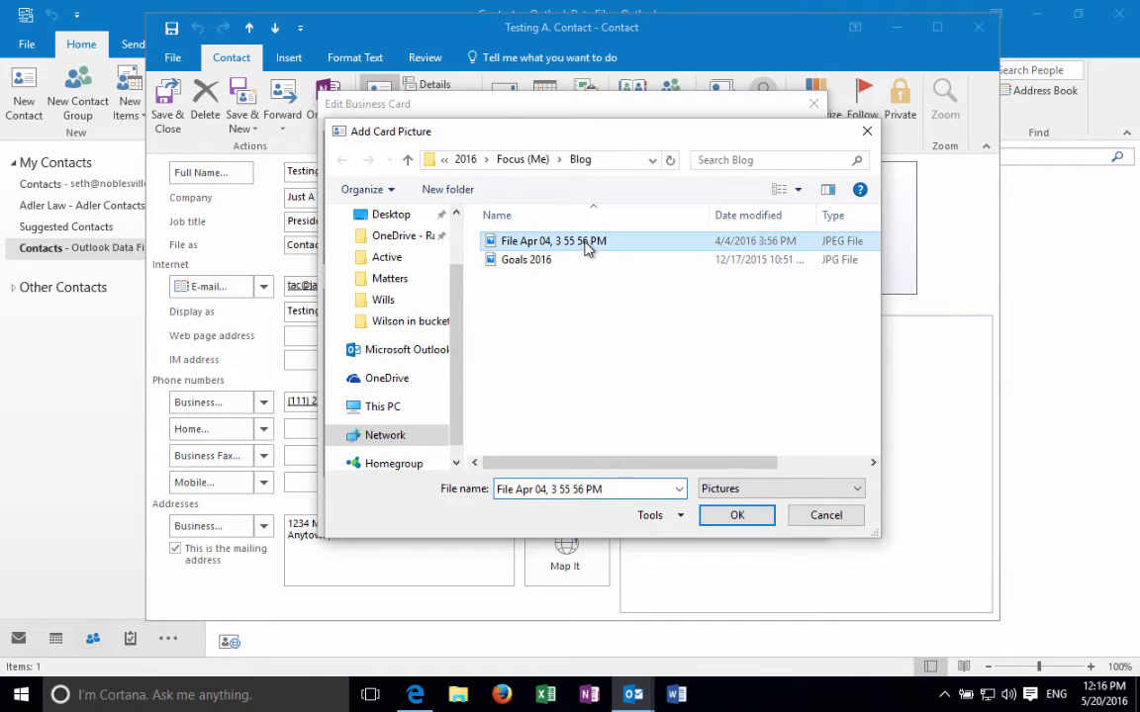
click(739, 516)
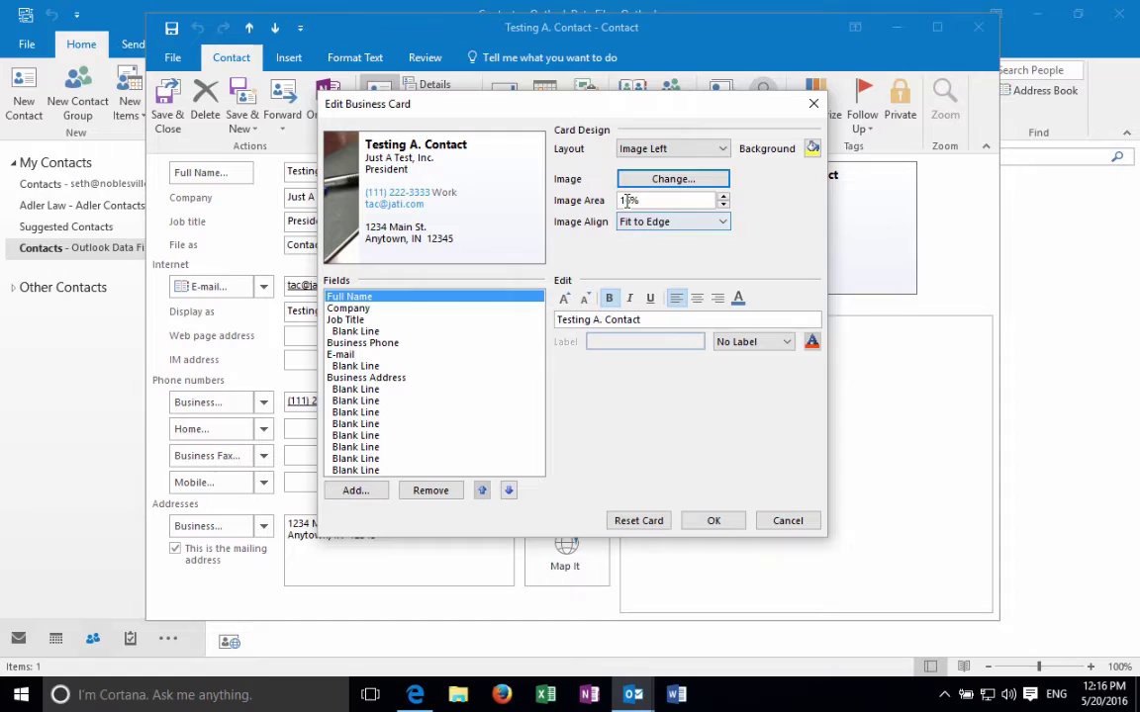
Step: Set the business card's image area to 22%
click(723, 198)
click(723, 198)
click(724, 198)
click(723, 197)
click(723, 197)
click(723, 198)
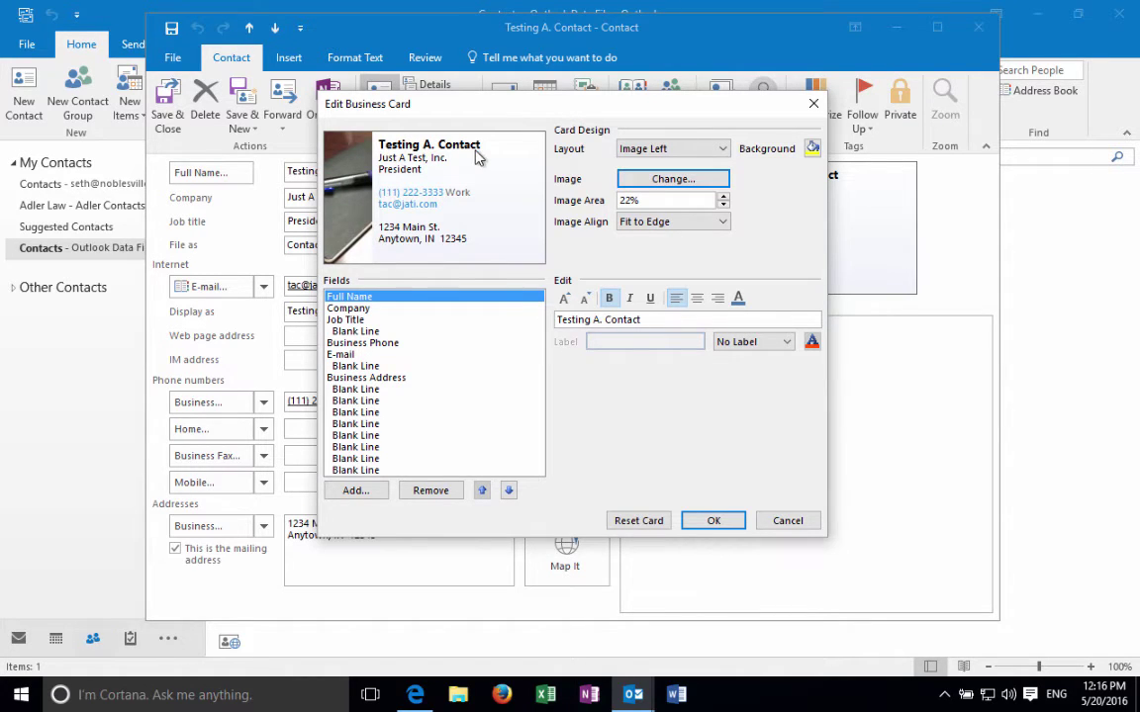
Step: Move the E-mail field above Business Phone on the card and remove the Business Phone field
click(366, 309)
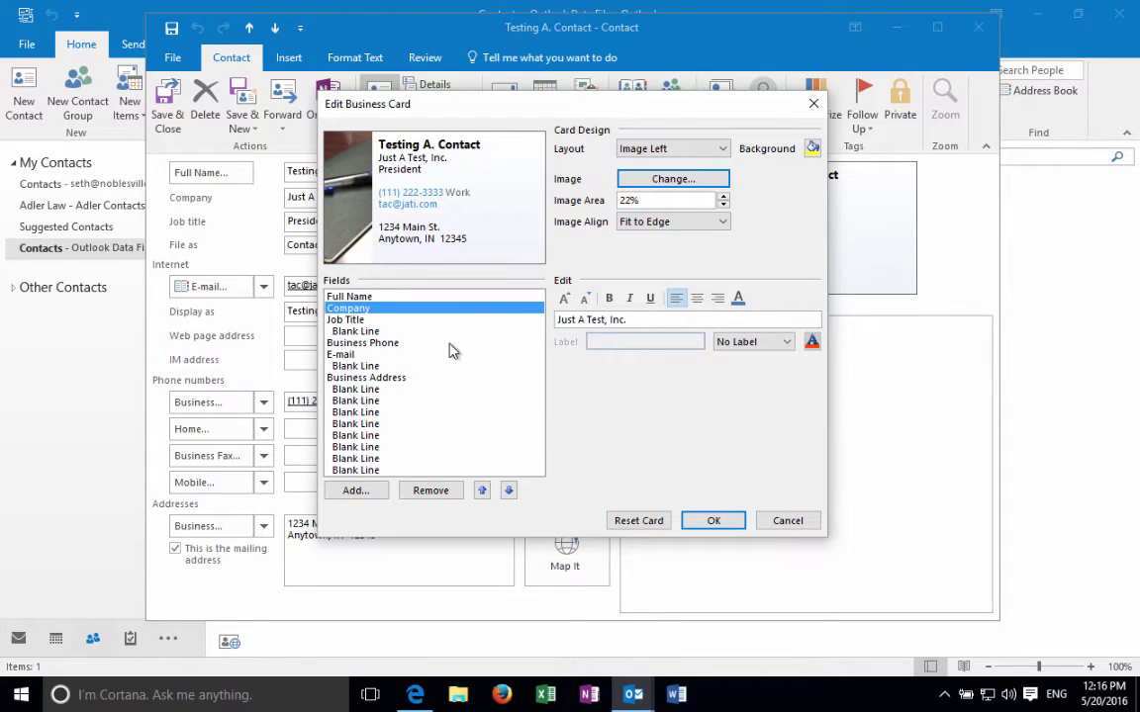
click(346, 354)
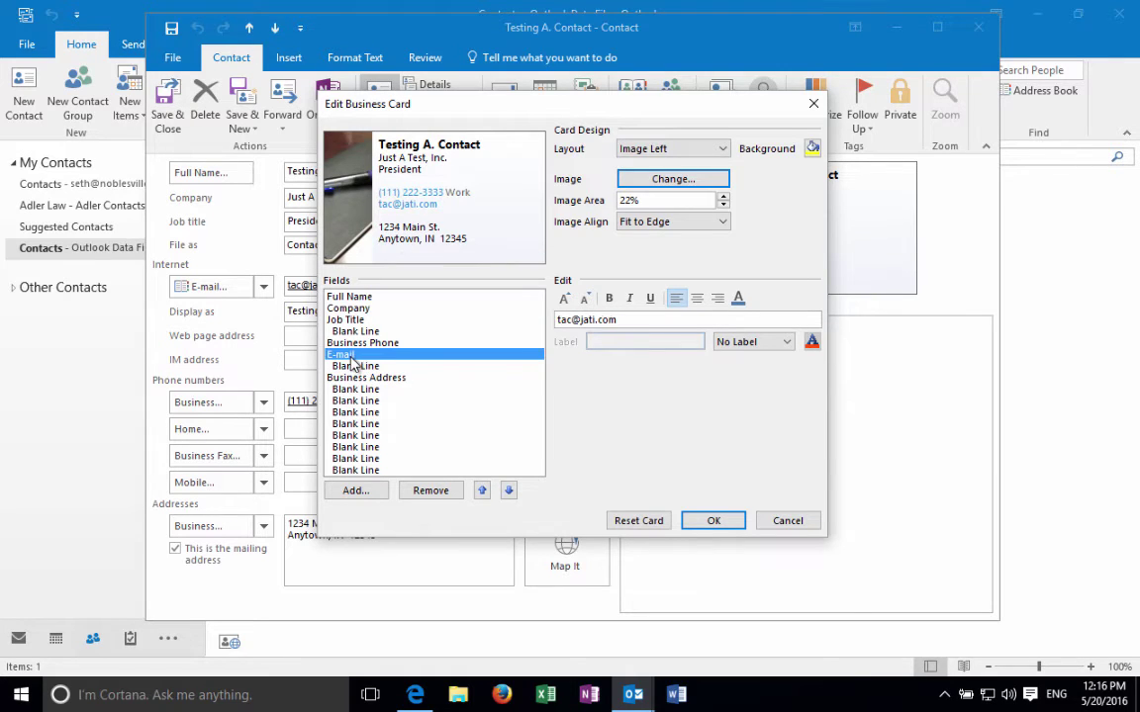
click(482, 490)
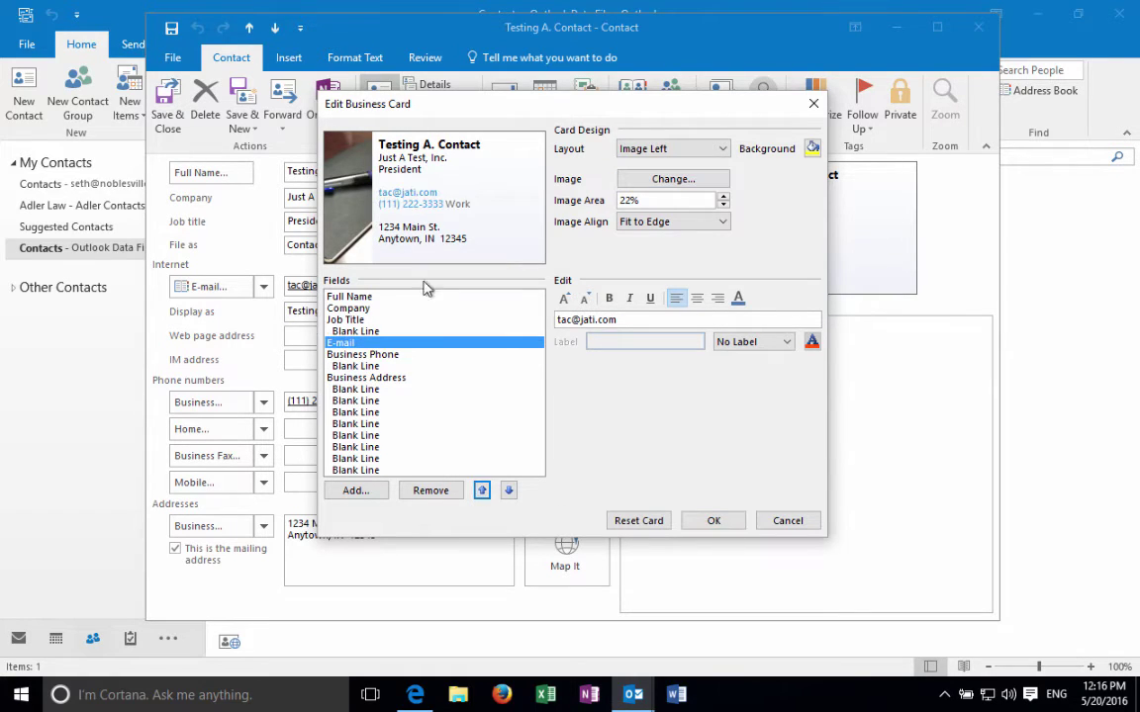
click(361, 357)
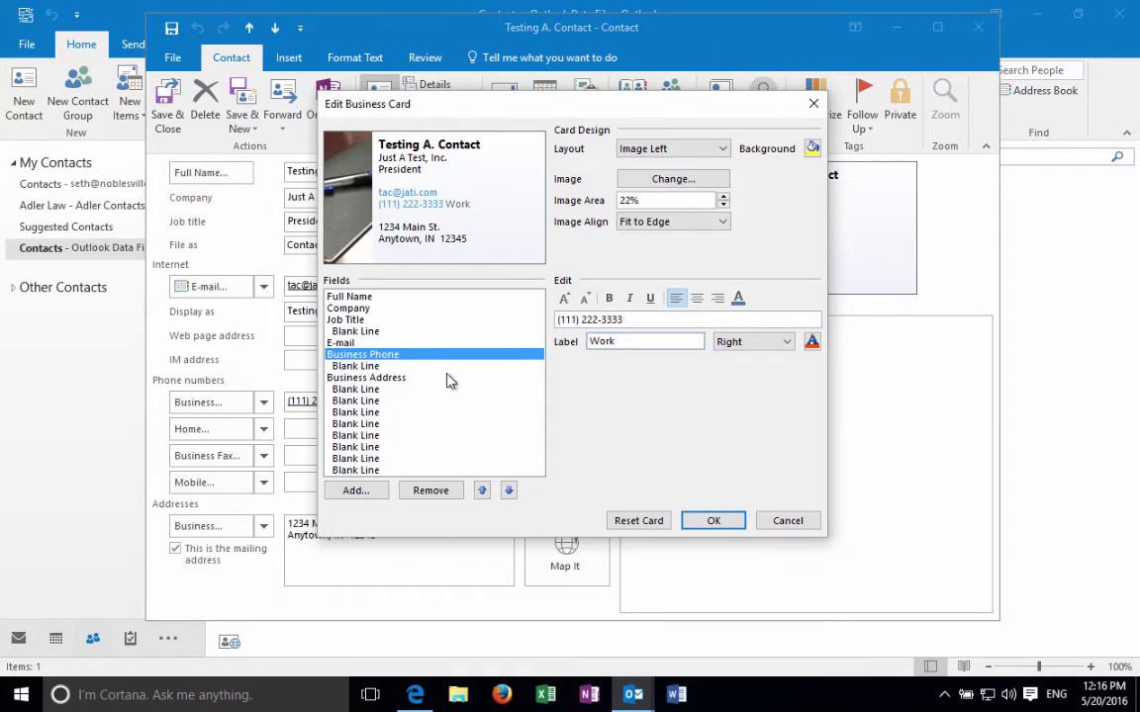
click(440, 492)
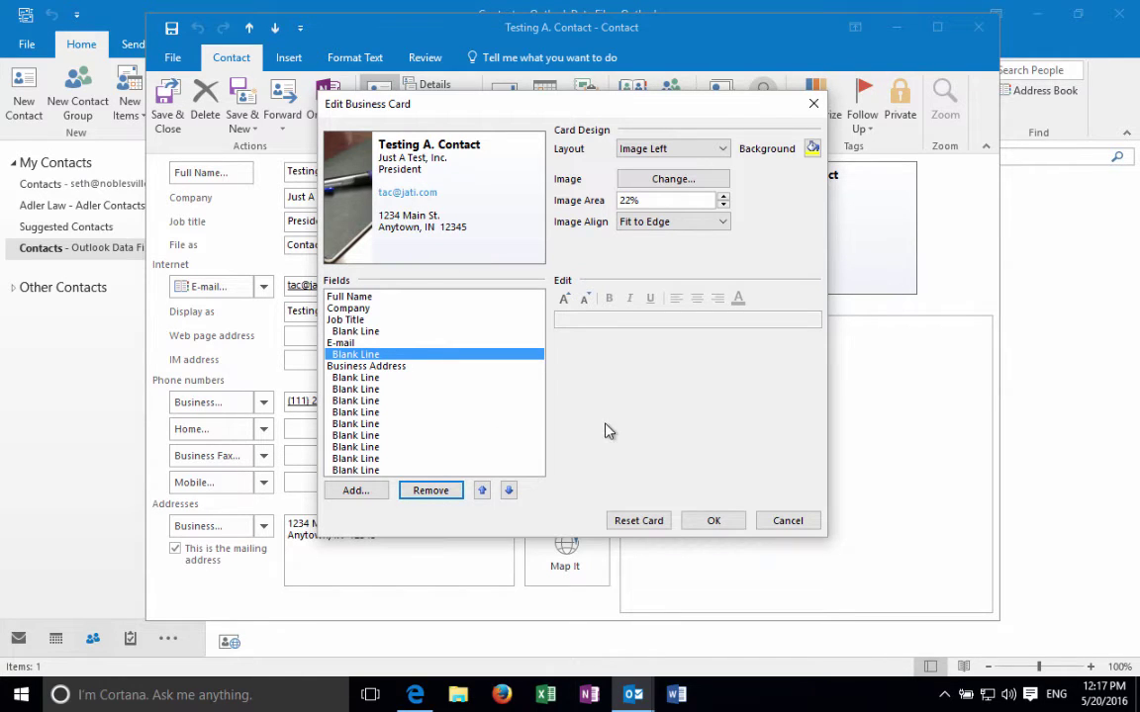
Step: Apply the business card design, keeping the e-mail left-aligned, and save and close the contact
click(356, 344)
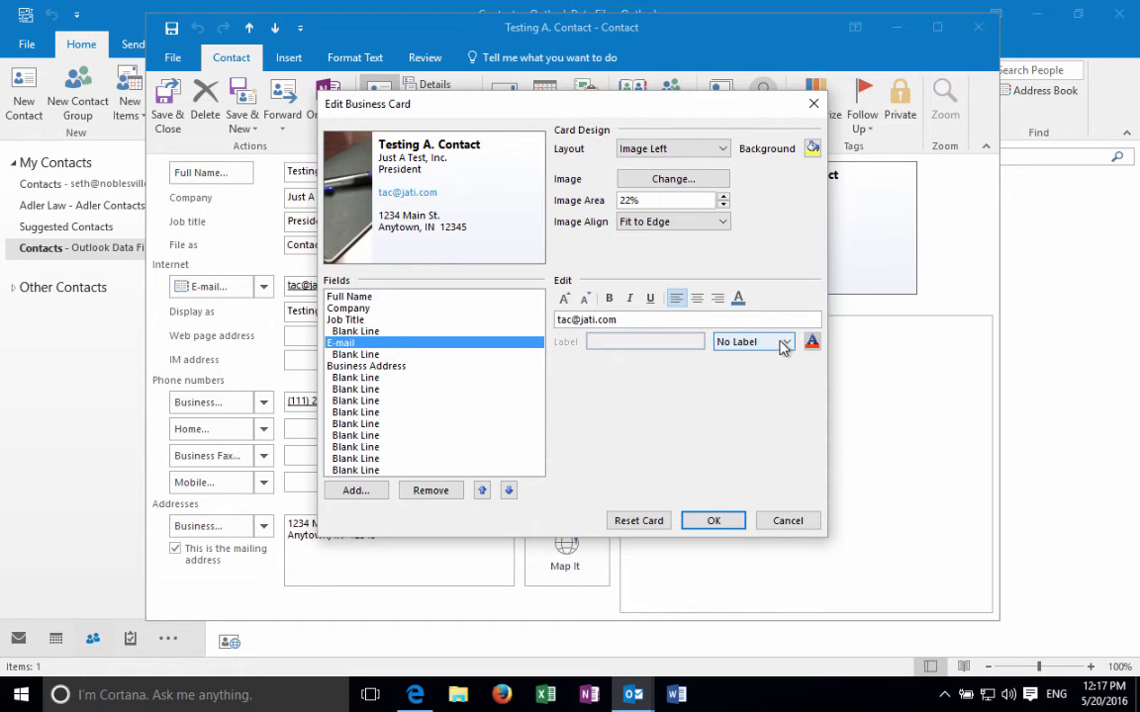
click(677, 298)
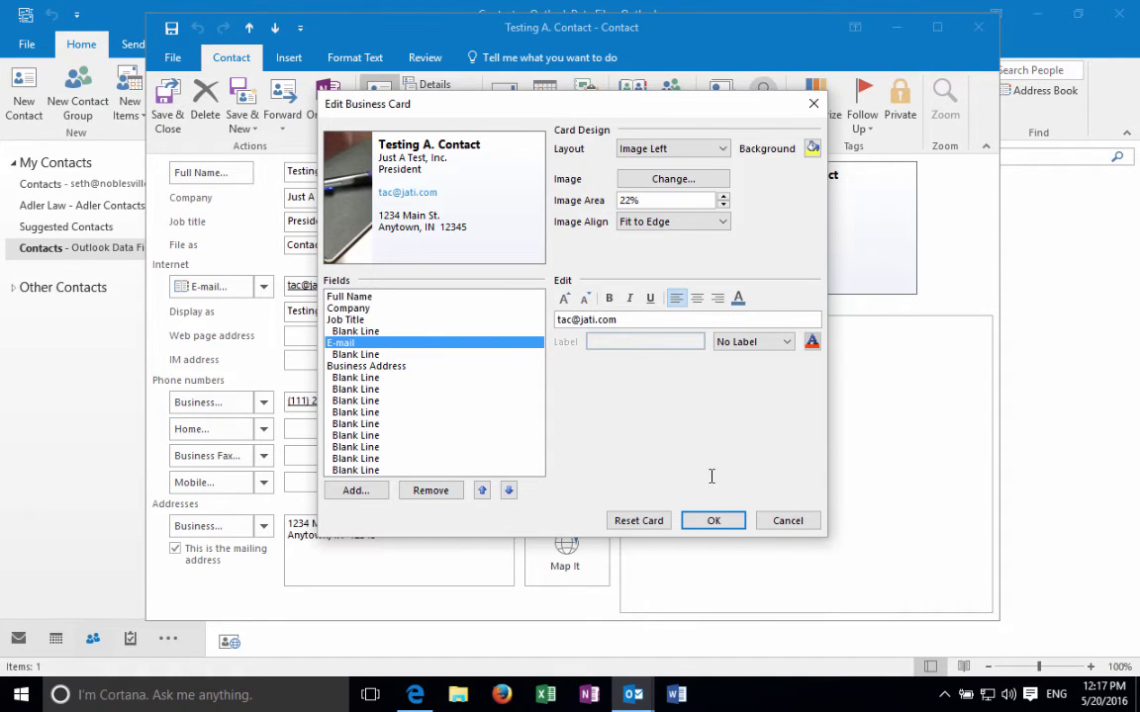
click(721, 520)
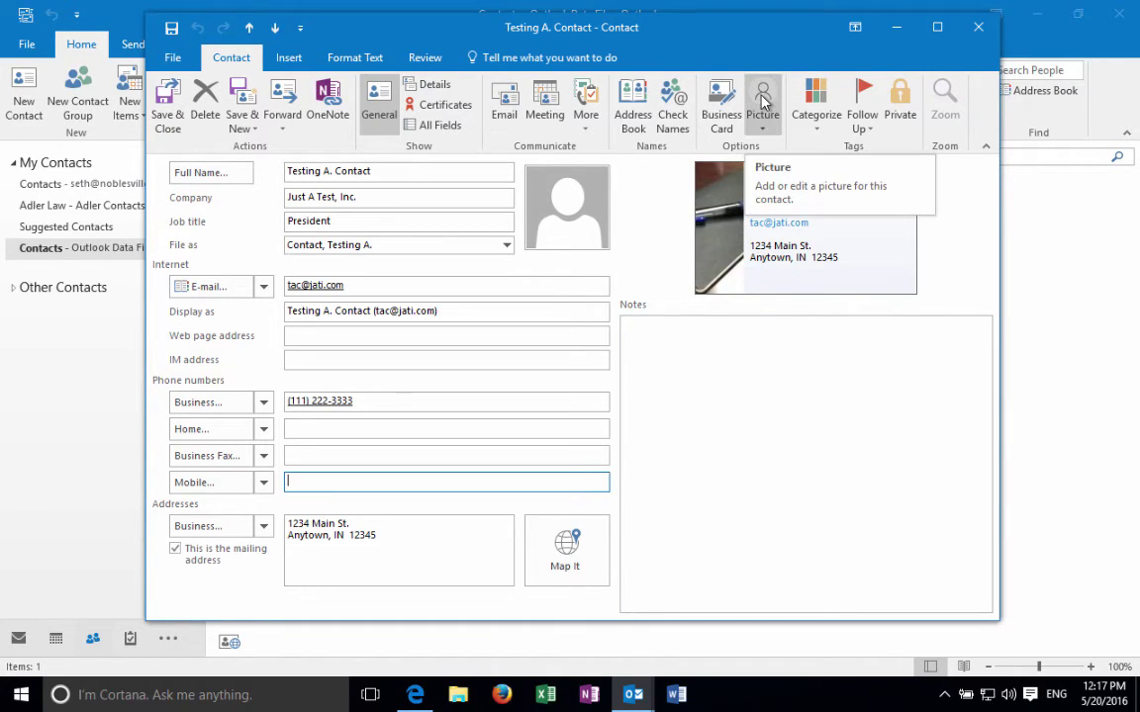
click(167, 117)
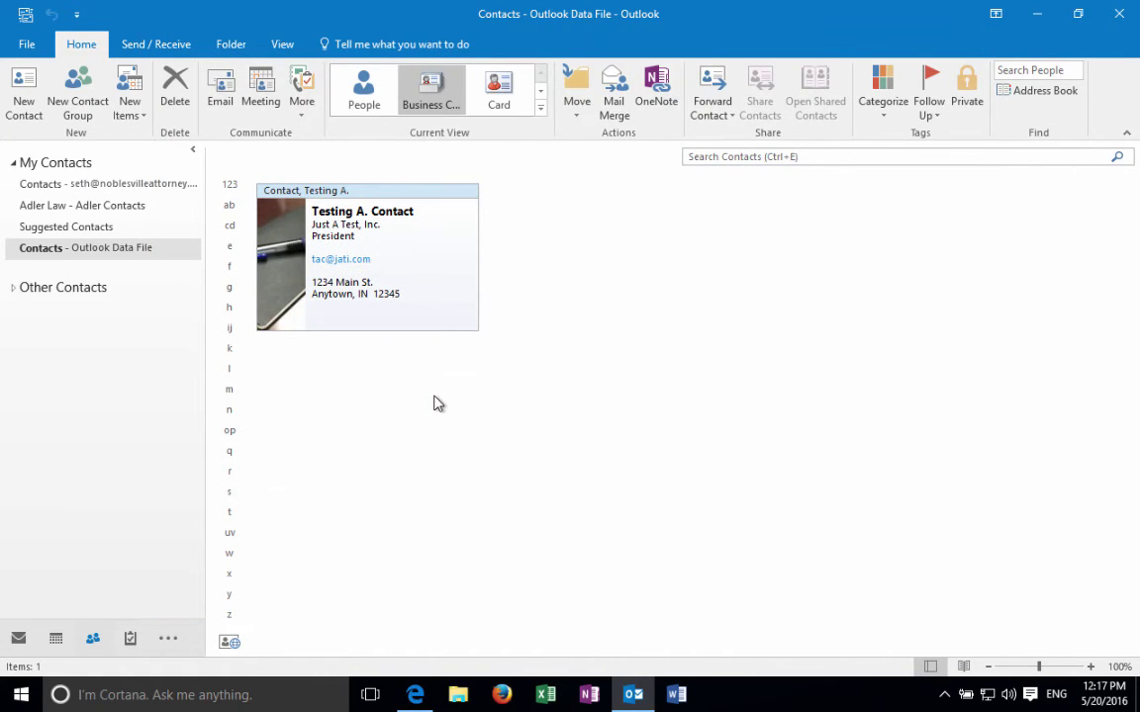
Step: Open the signature settings in the mail options and create a new signature named "Bcard"
click(37, 49)
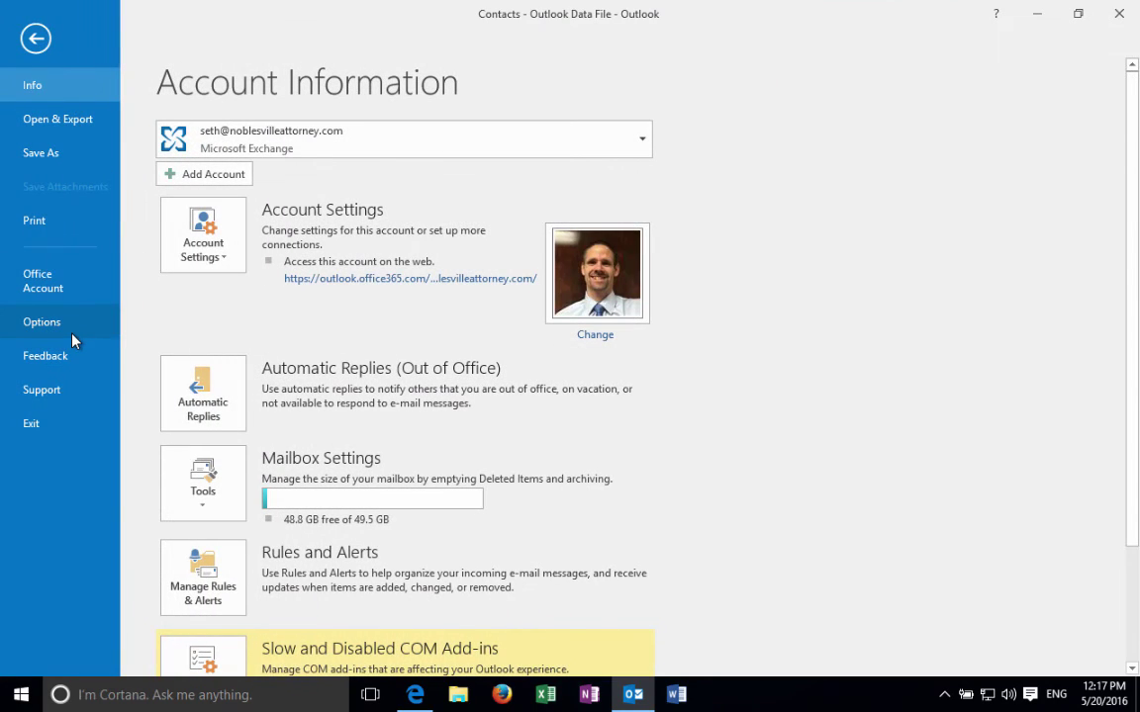
click(72, 332)
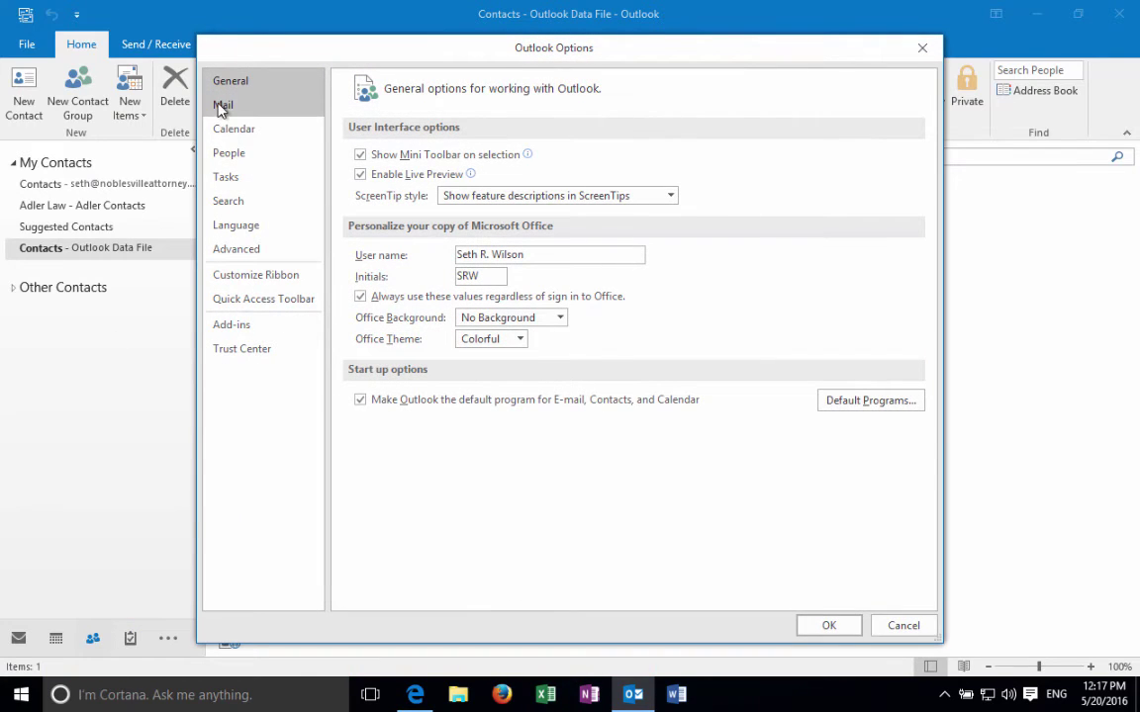
click(222, 106)
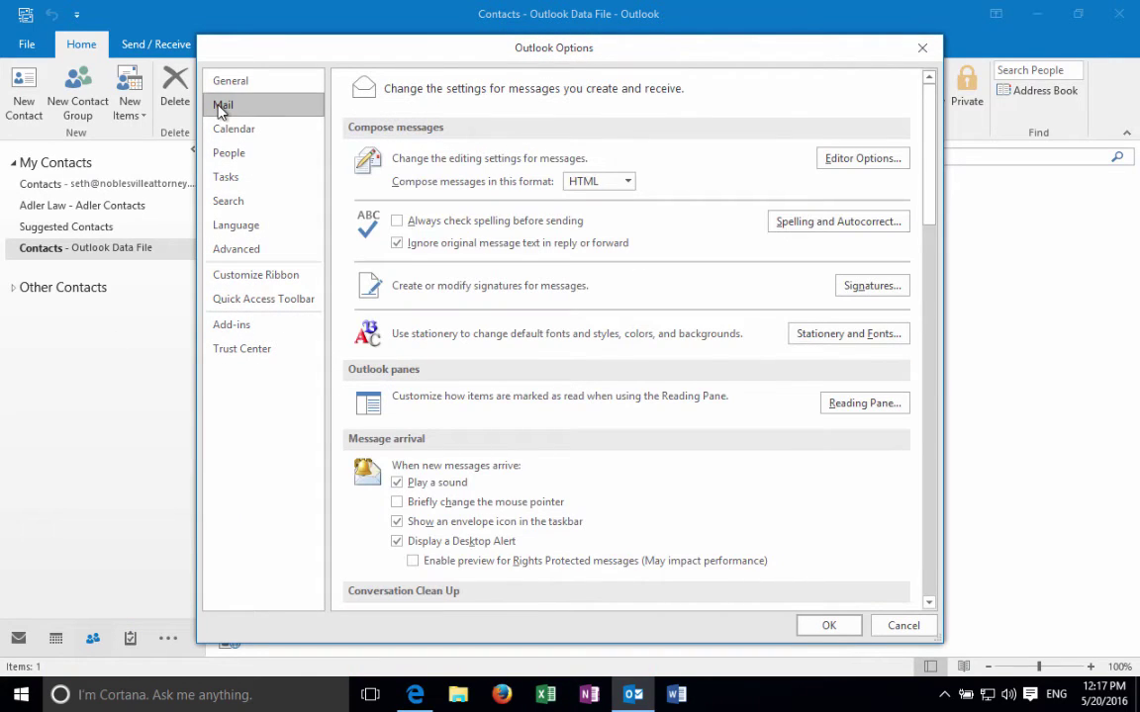
click(870, 289)
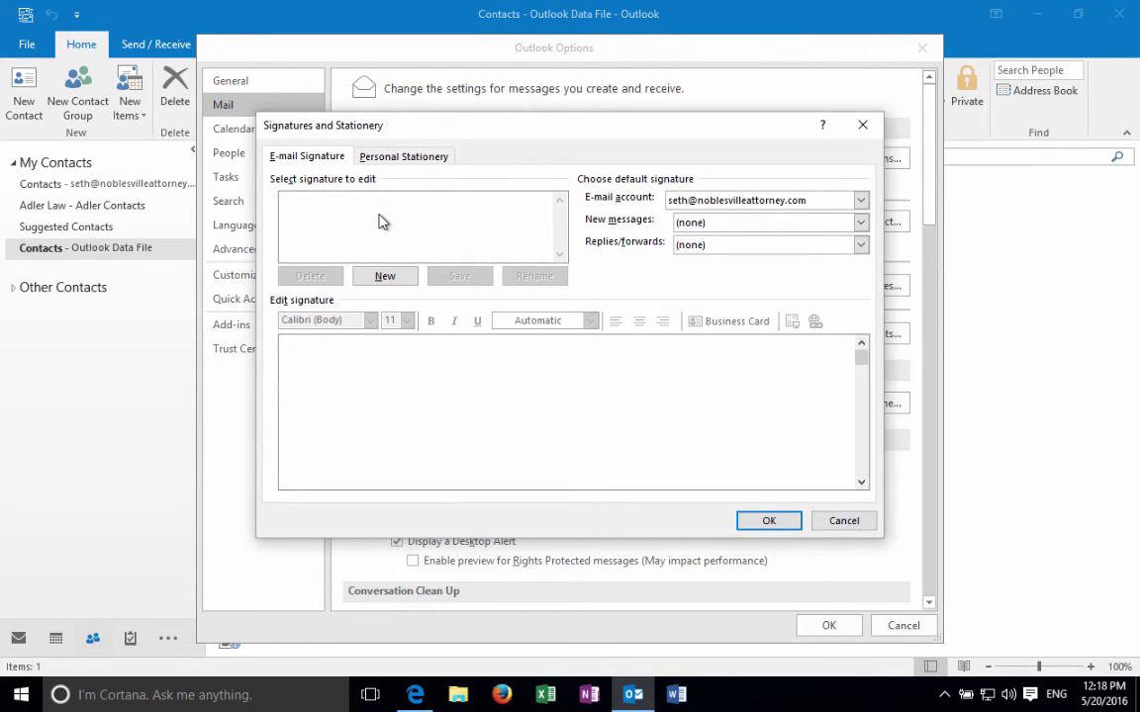
click(403, 281)
text(Bcard)
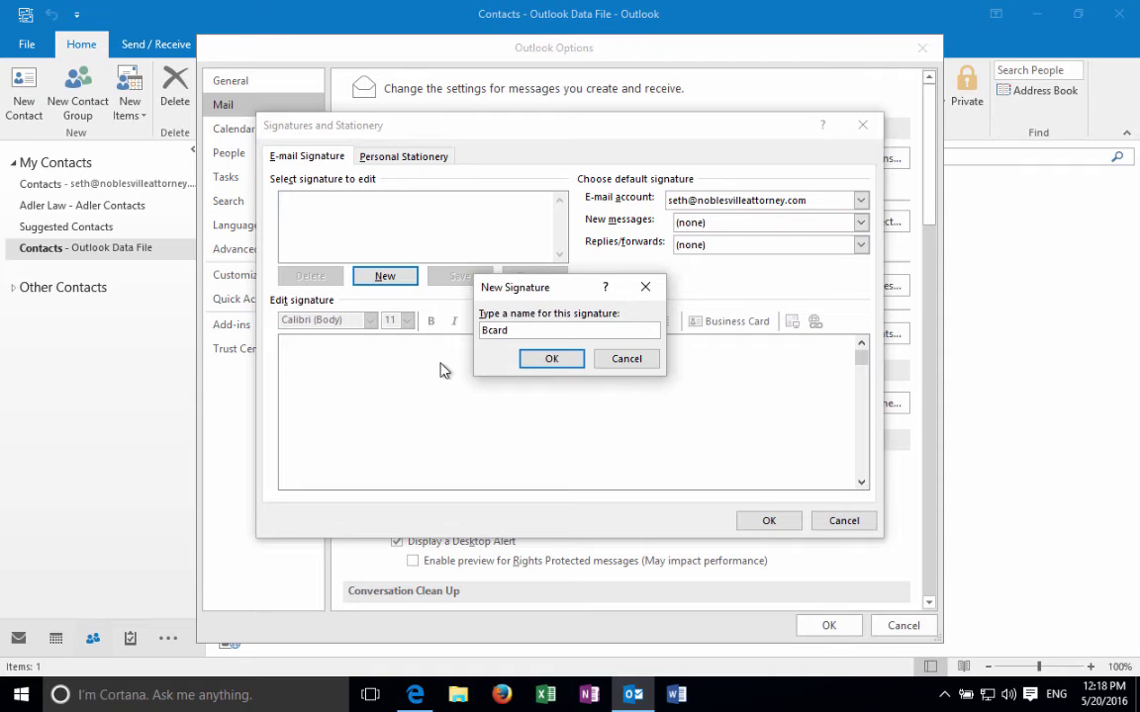
click(551, 358)
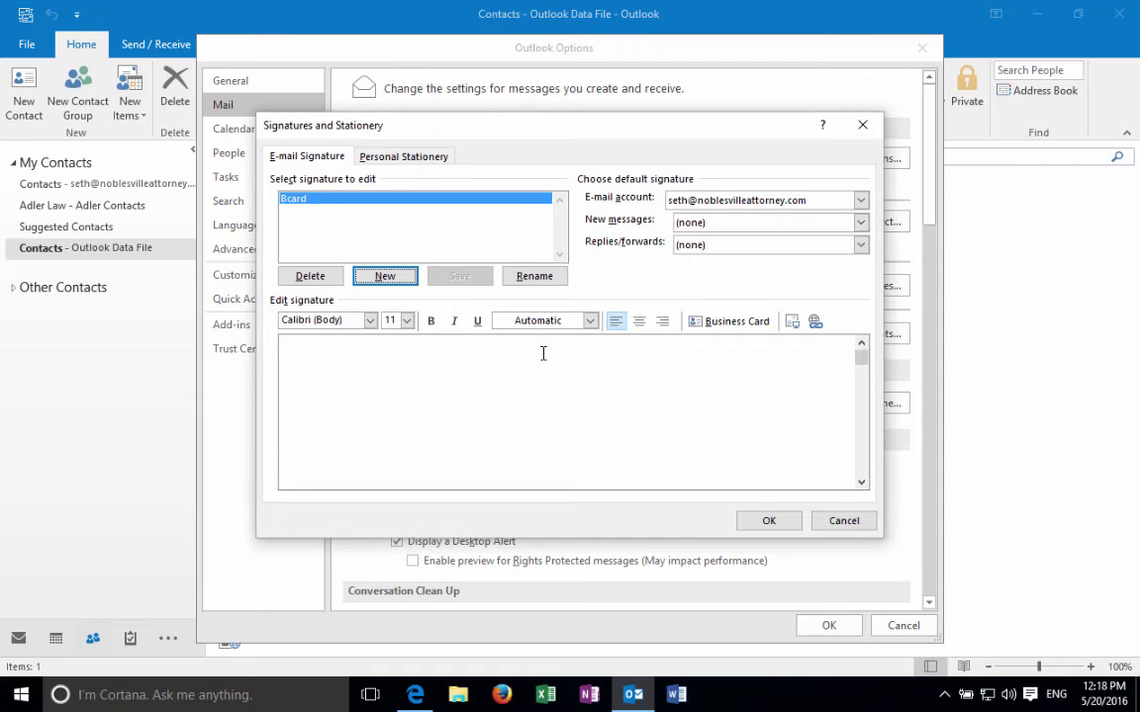
Step: Set Bcard as the default signature for both new messages and replies/forwards
click(754, 228)
click(713, 250)
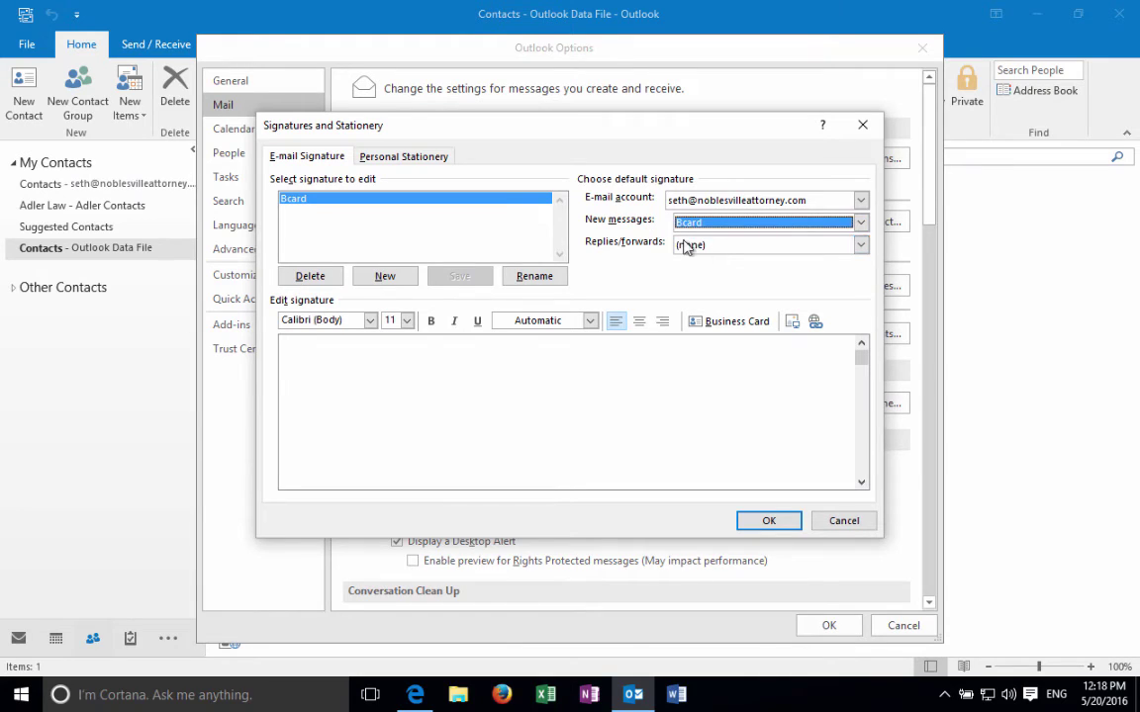
click(708, 245)
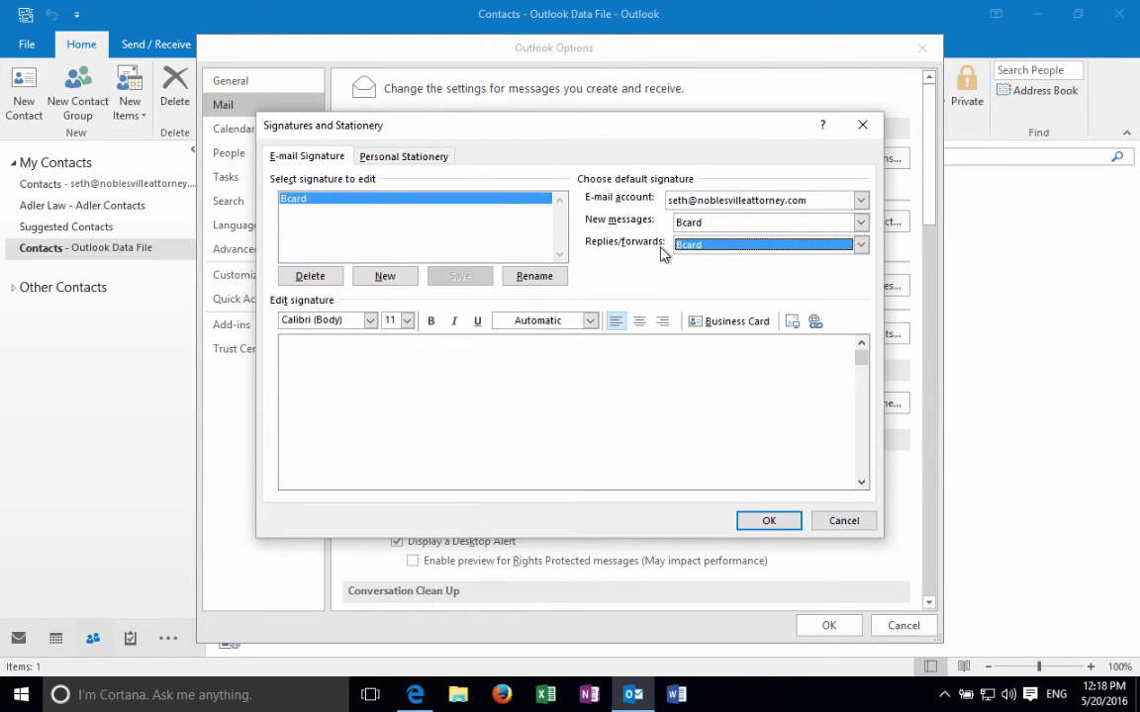
Step: Write the signature text as separate paragraphs: "Have a great day!", the sender's first name, "Disclaimers" and "Any other text"
click(507, 406)
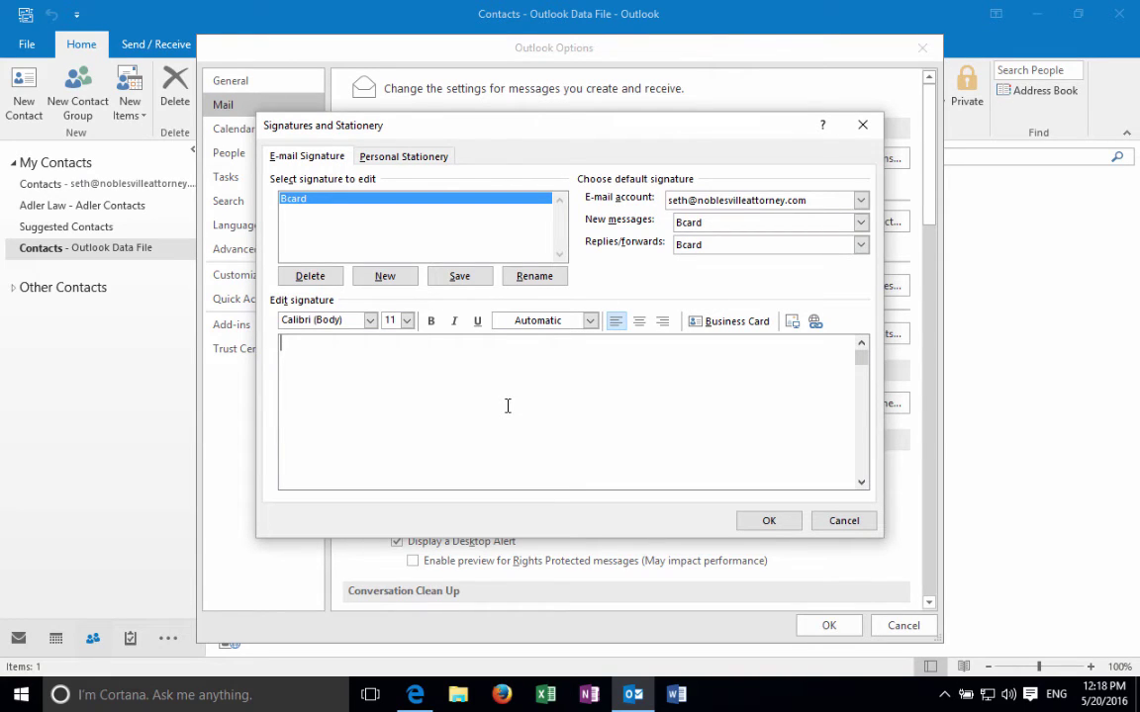
text(Have a great day!)
key(Return)
key(Return)
text(Seth)
key(Return)
key(Return)
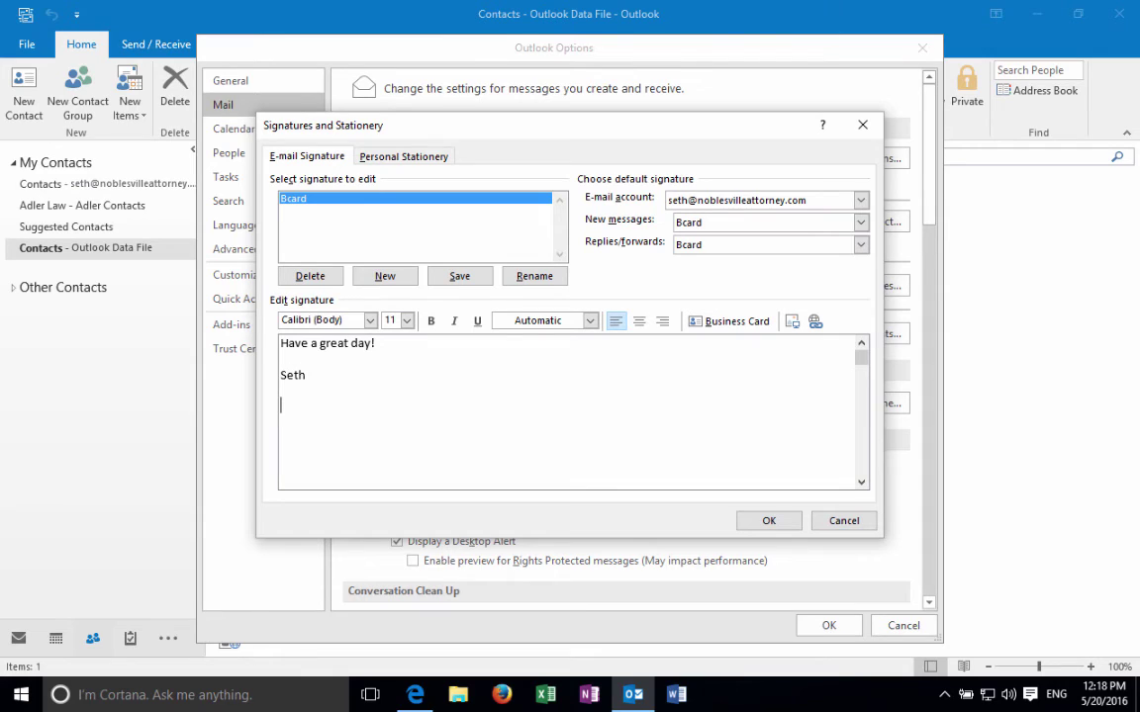
text(Disclaimers)
key(Return)
key(Return)
text(Any other text)
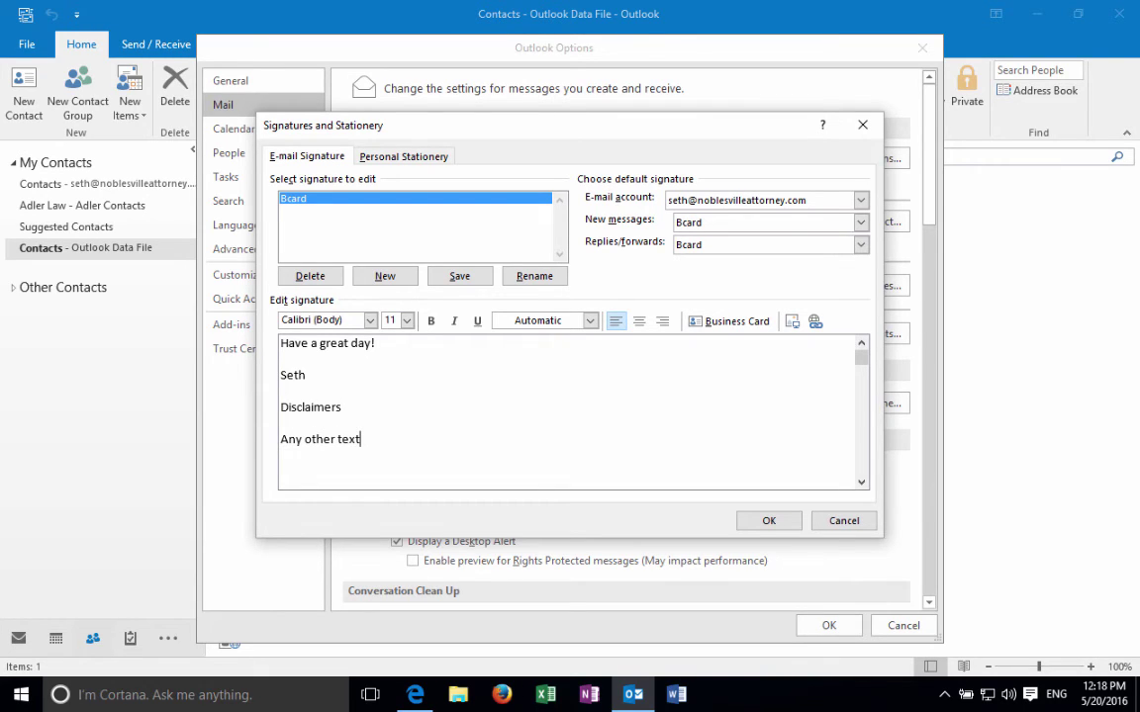
key(Return)
key(Return)
Step: Insert the Just A Test, Inc. contact's business card below the signature text and review the whole signature
click(732, 321)
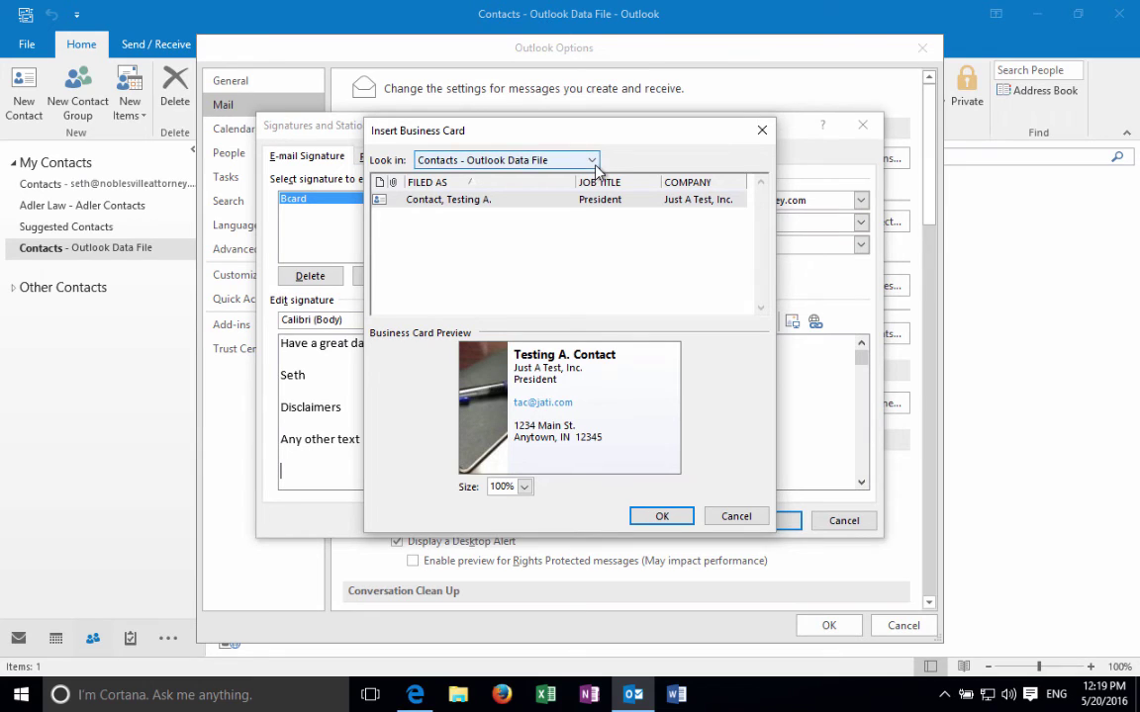
click(484, 202)
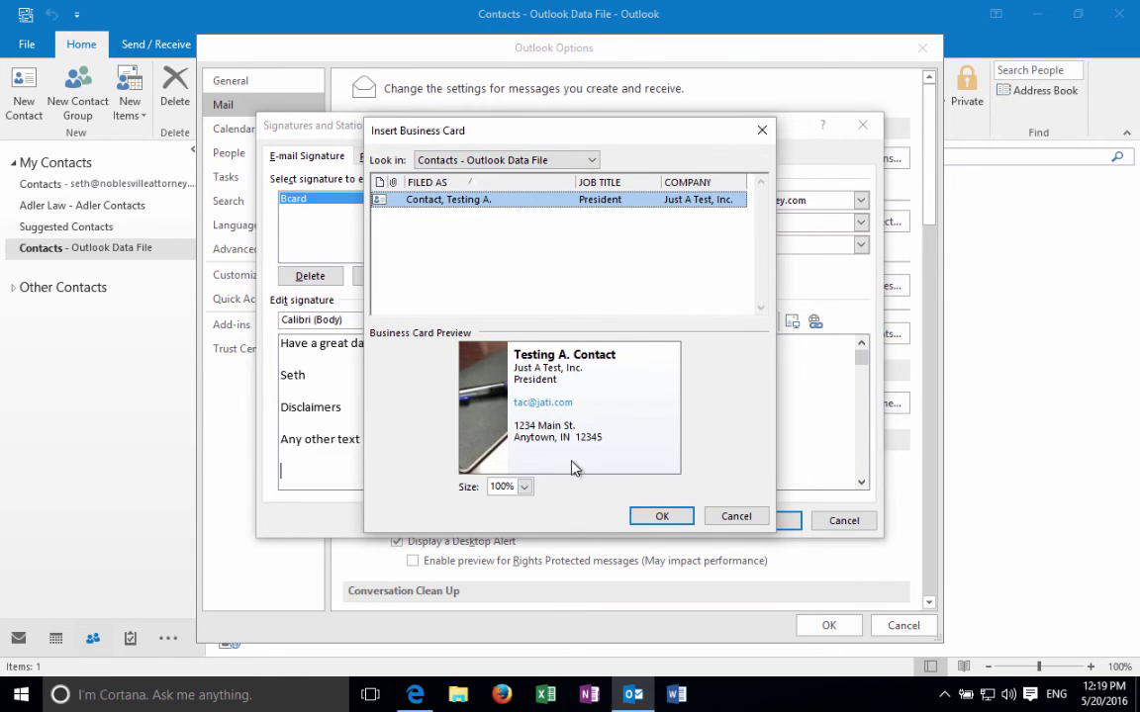
click(658, 516)
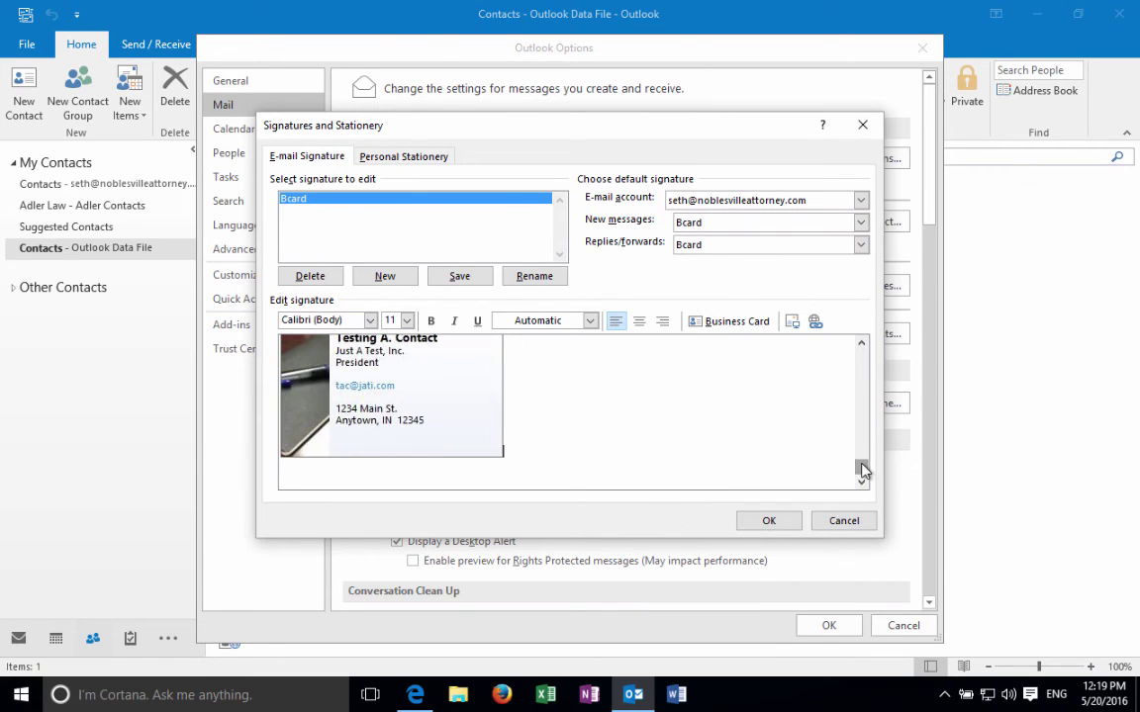
scroll(863, 460, up, 3)
drag(859, 422, 860, 356)
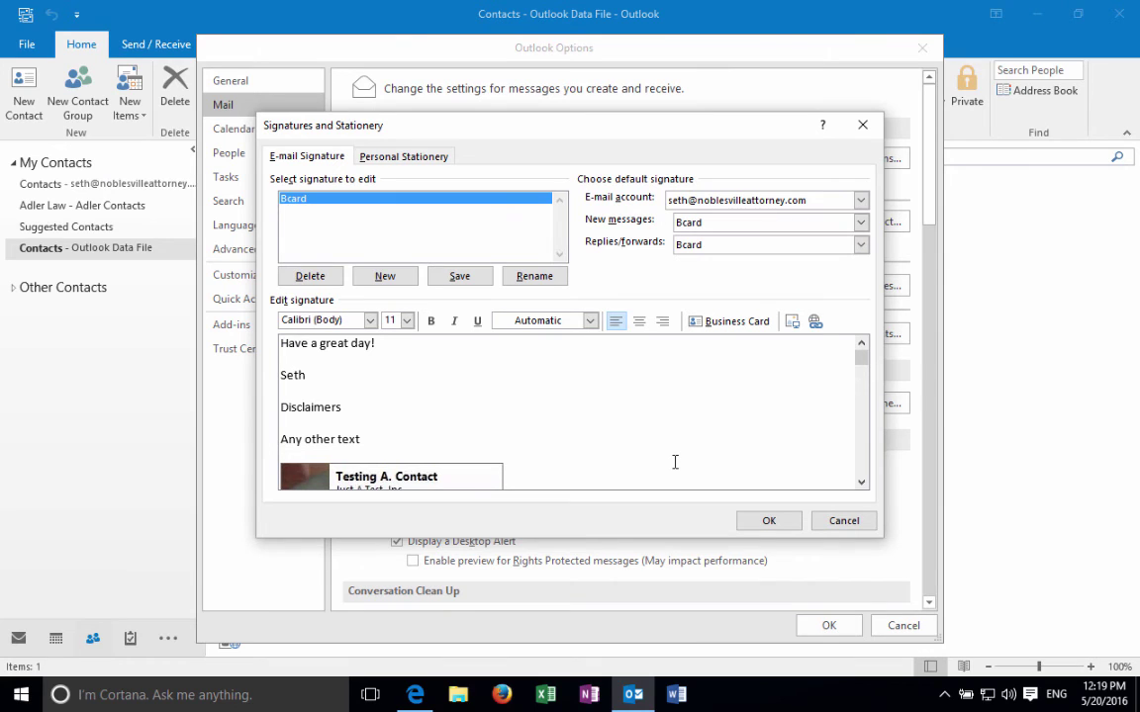
Step: Save the Bcard signature, accept the mail options, and create a new blank e-mail message
click(777, 525)
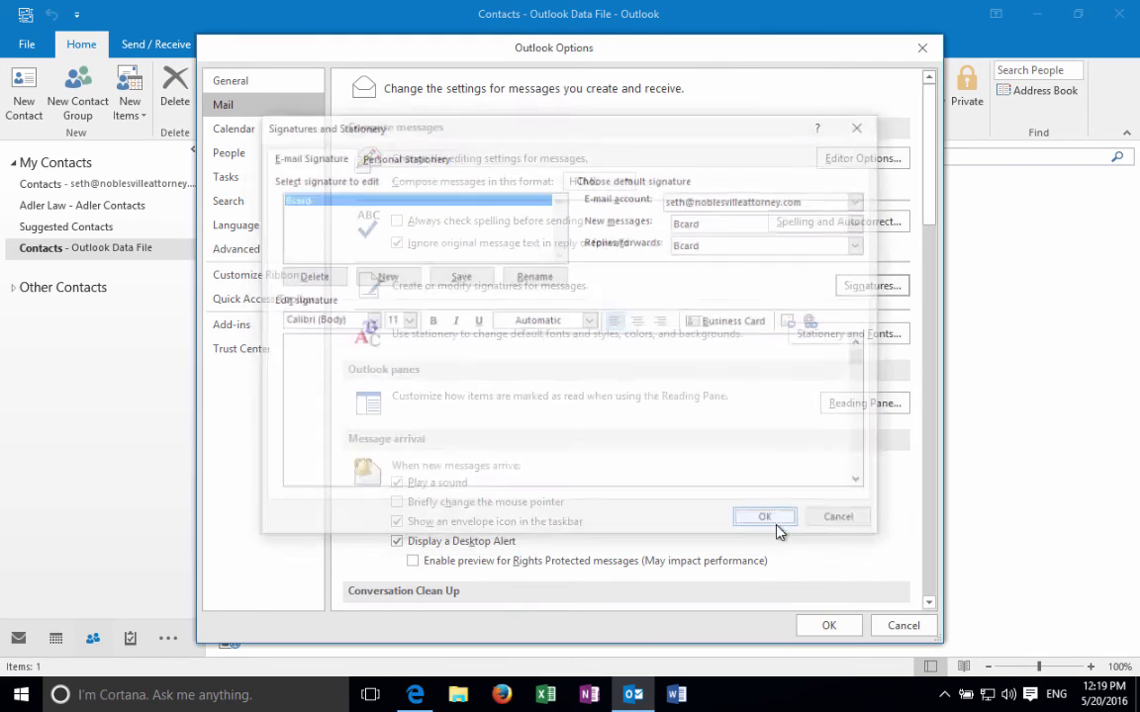
click(829, 627)
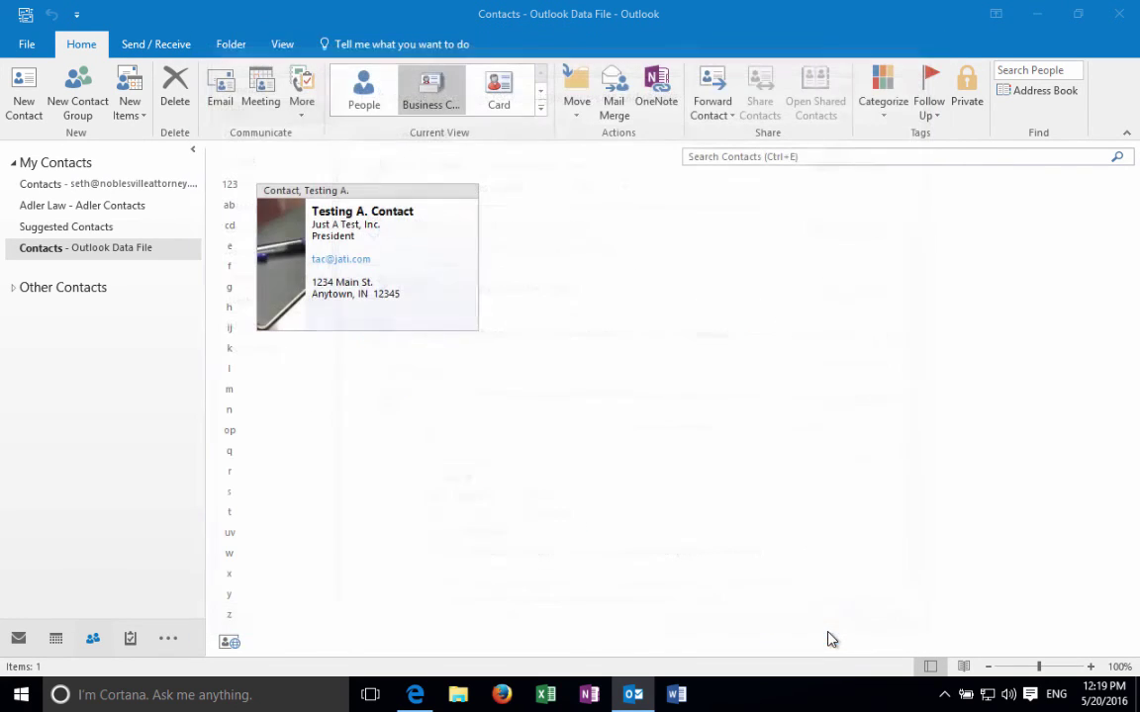
click(142, 117)
click(161, 136)
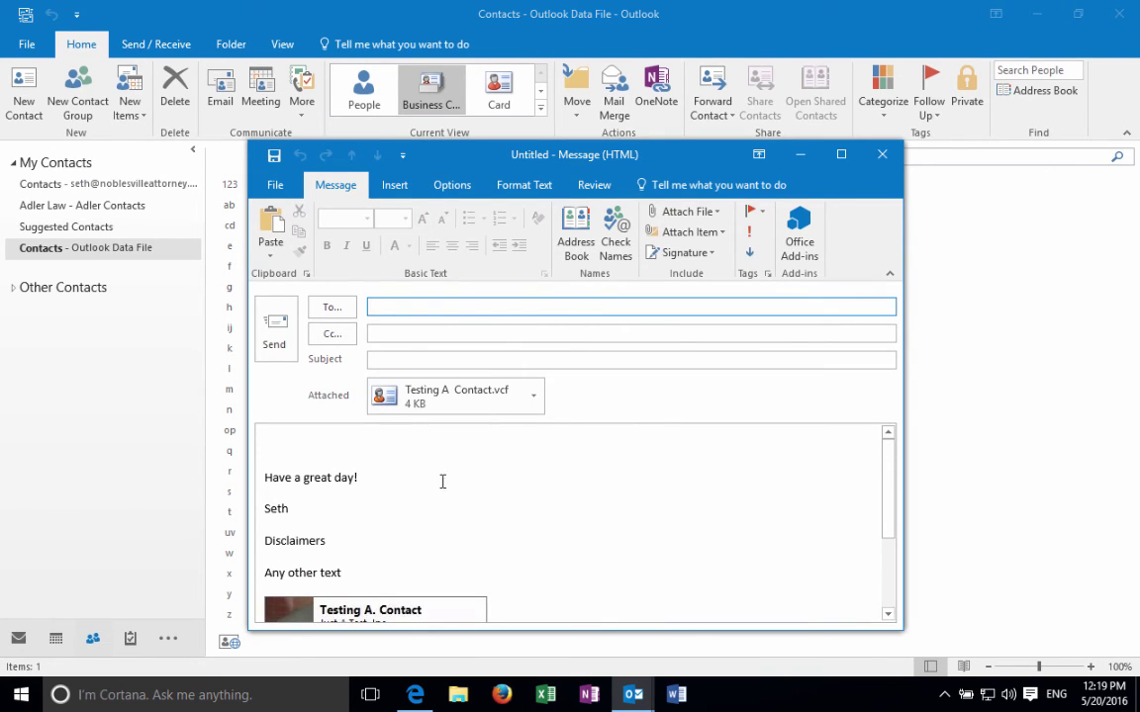
Step: Check the signature text and the business card below it in the body of the new message
drag(255, 443, 270, 584)
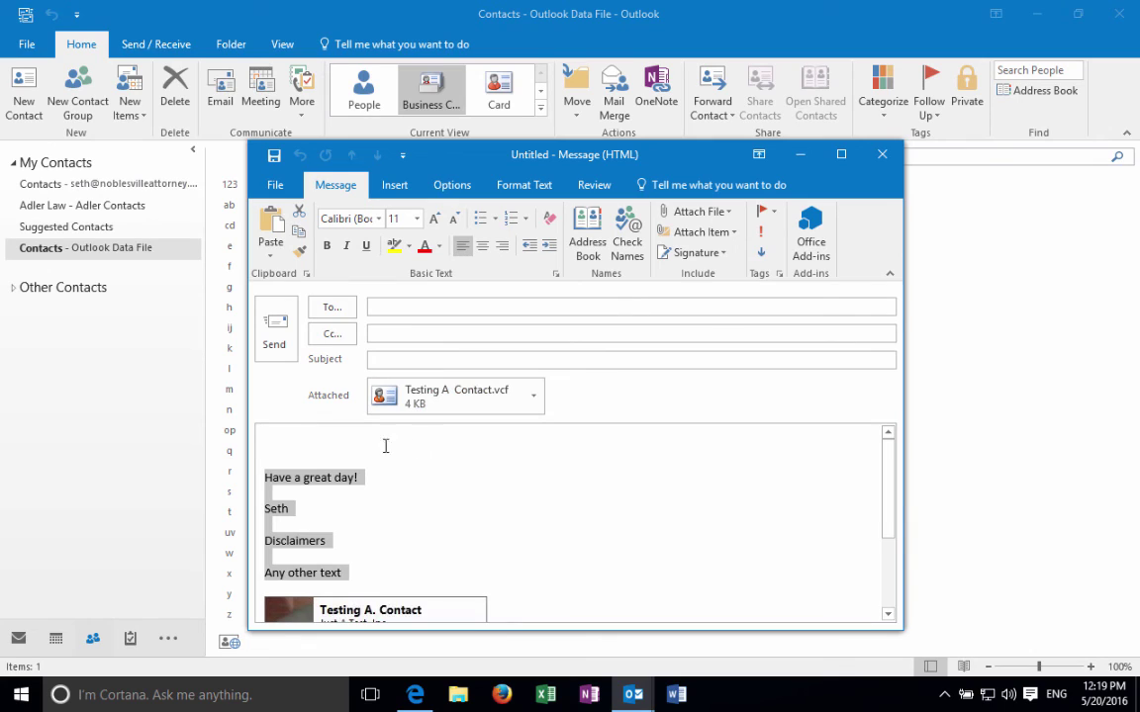
click(295, 445)
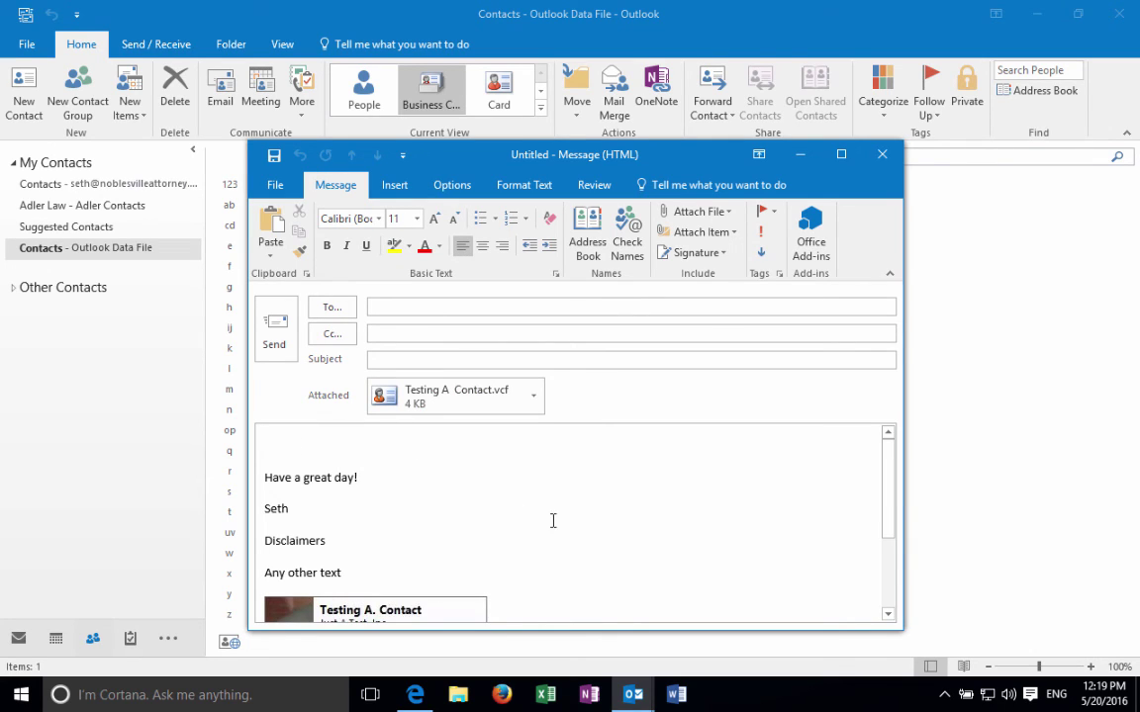
drag(888, 477, 888, 571)
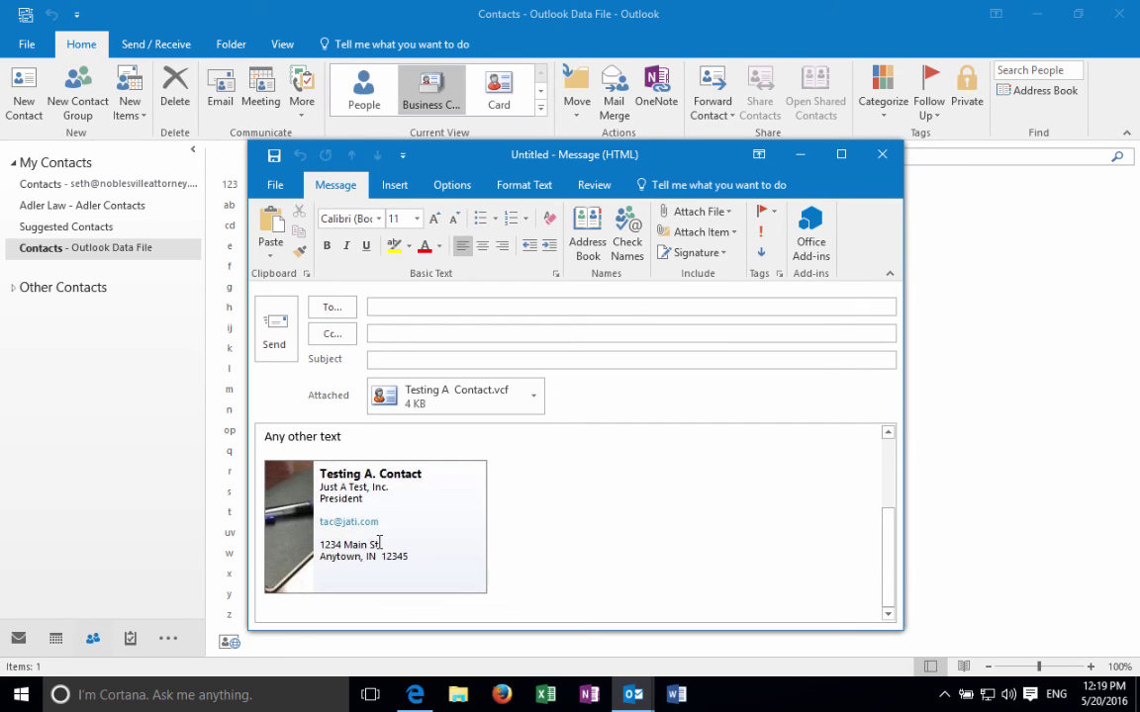
scroll(379, 542, up, 5)
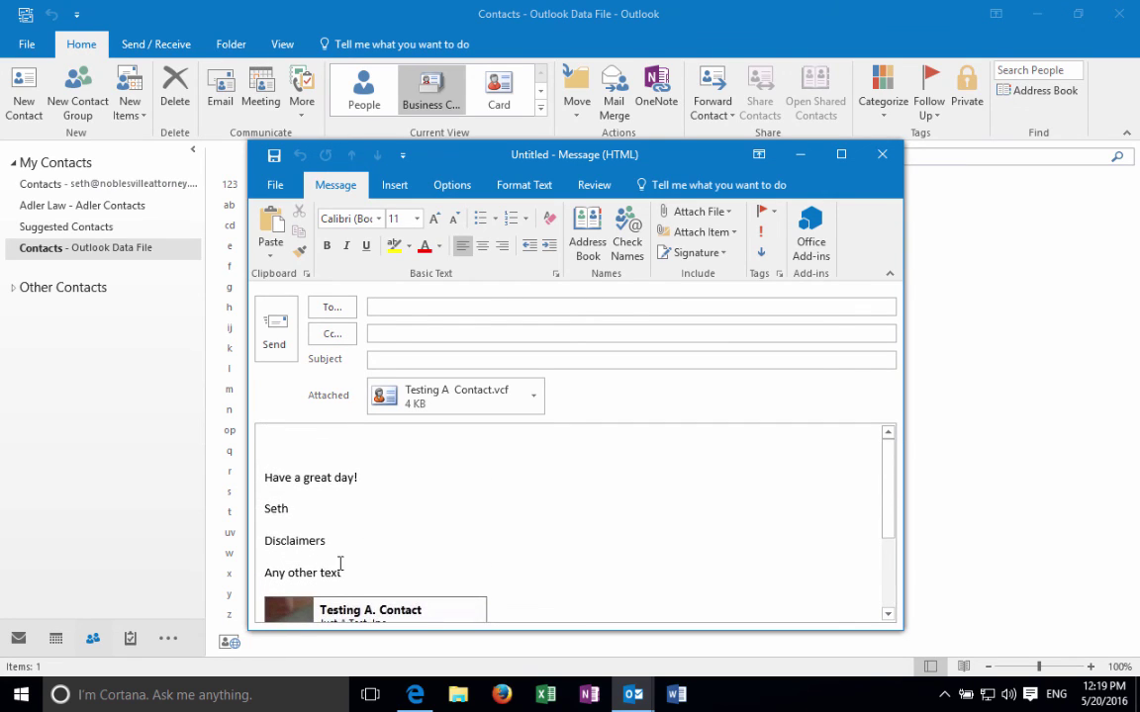